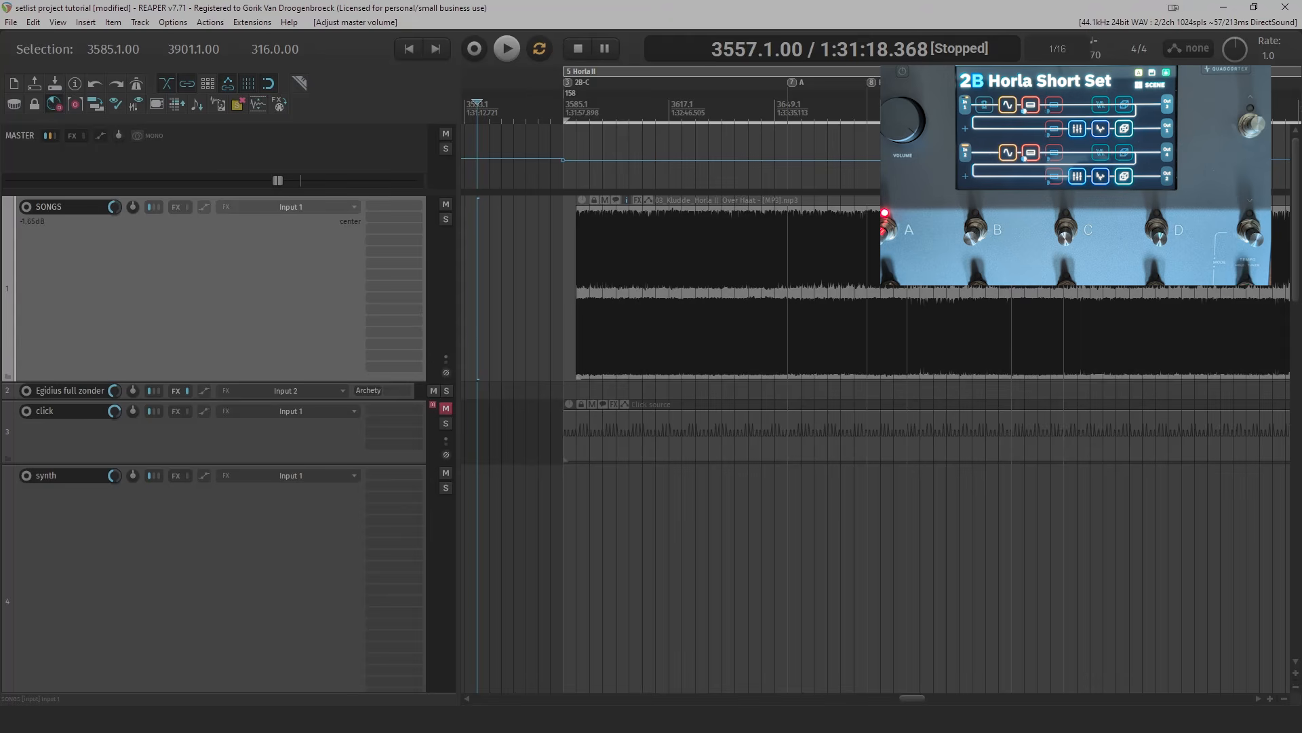
- Load the QC_MIDI_Helper.lua ReaScript into the action list
{"action": "left_click", "coordinate": [210, 22]}
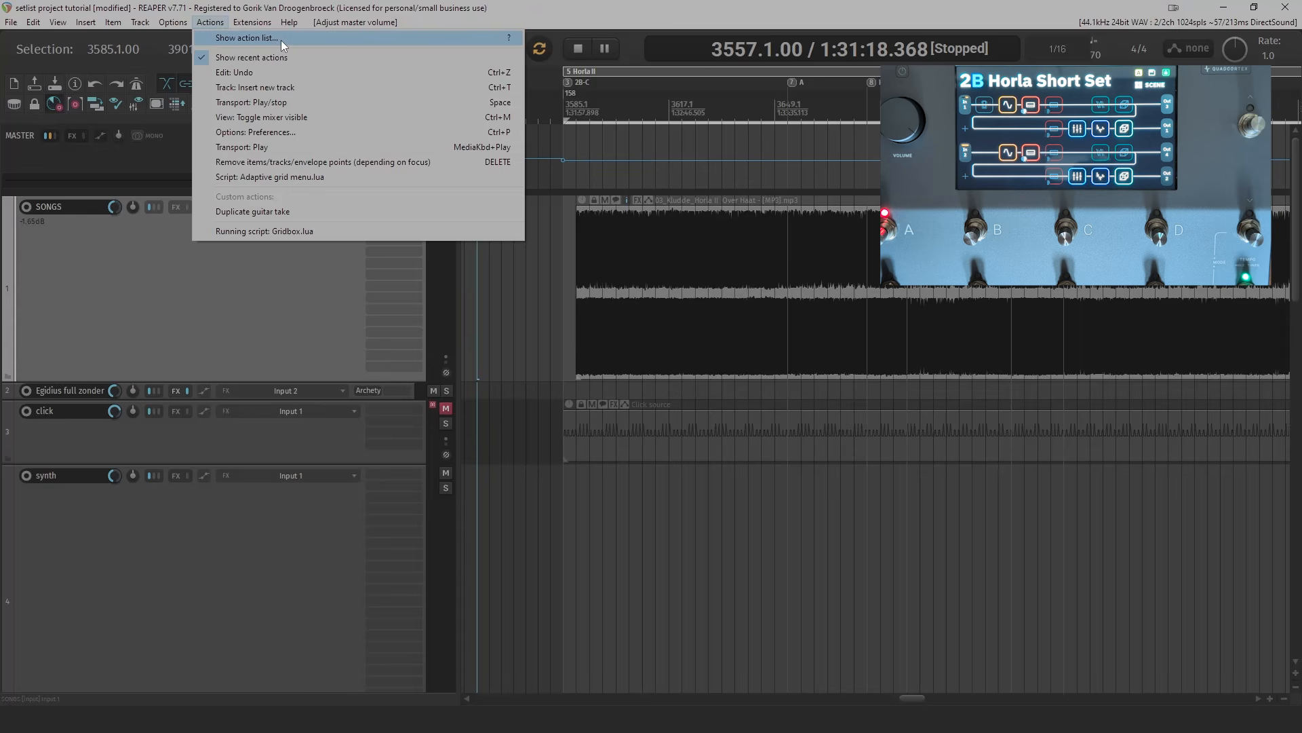
{"action": "left_click", "coordinate": [281, 39]}
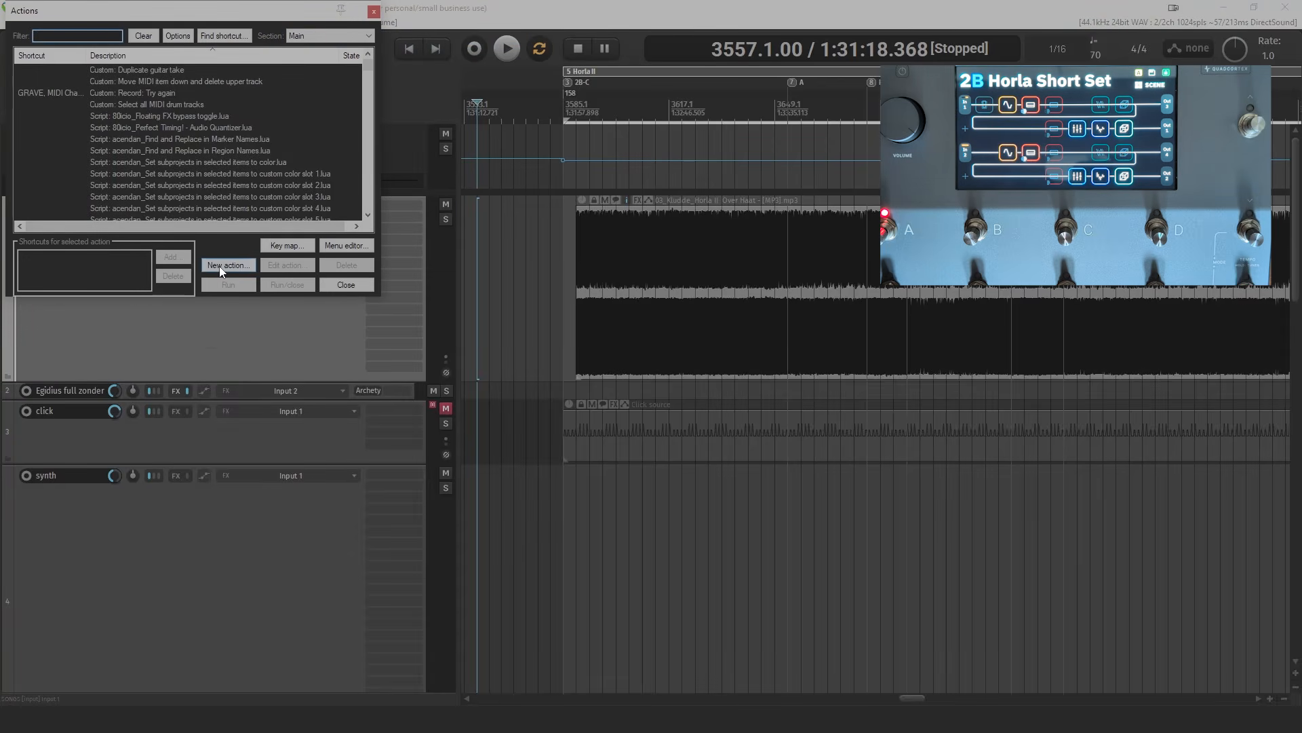
{"action": "left_click", "coordinate": [220, 266]}
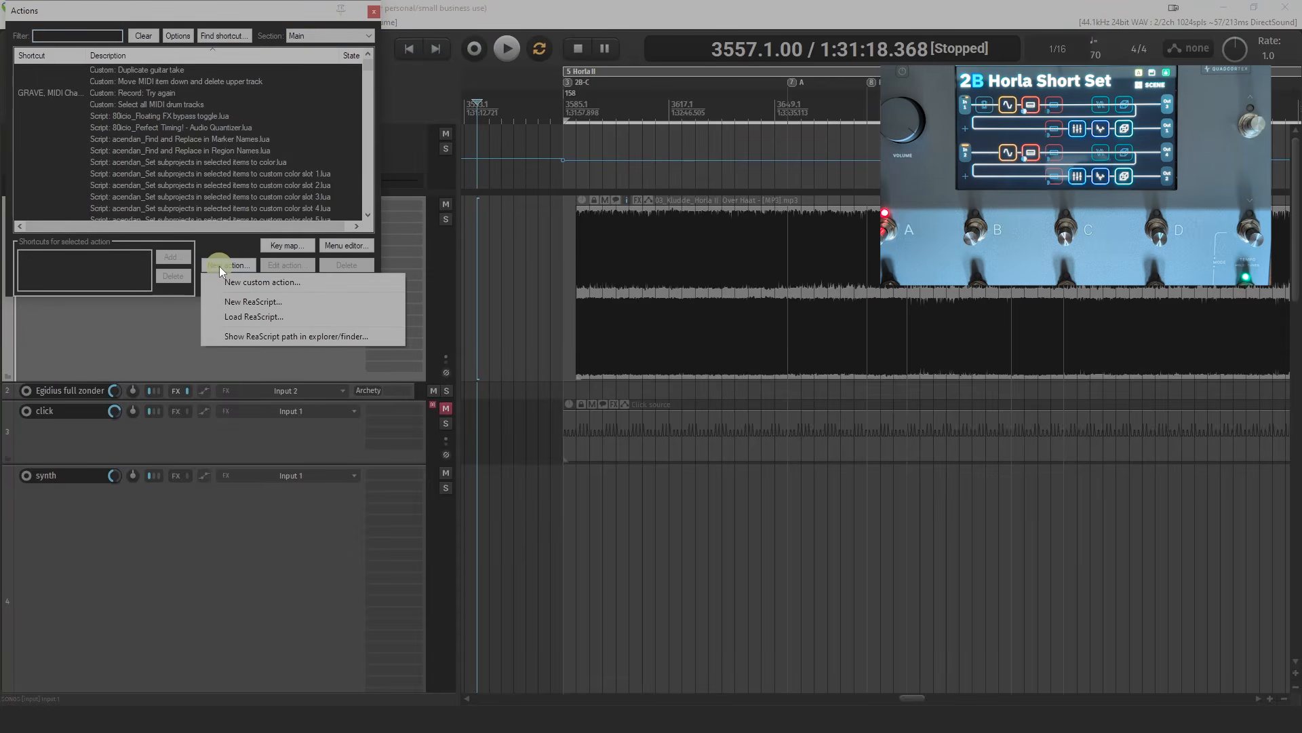
{"action": "left_click", "coordinate": [217, 316]}
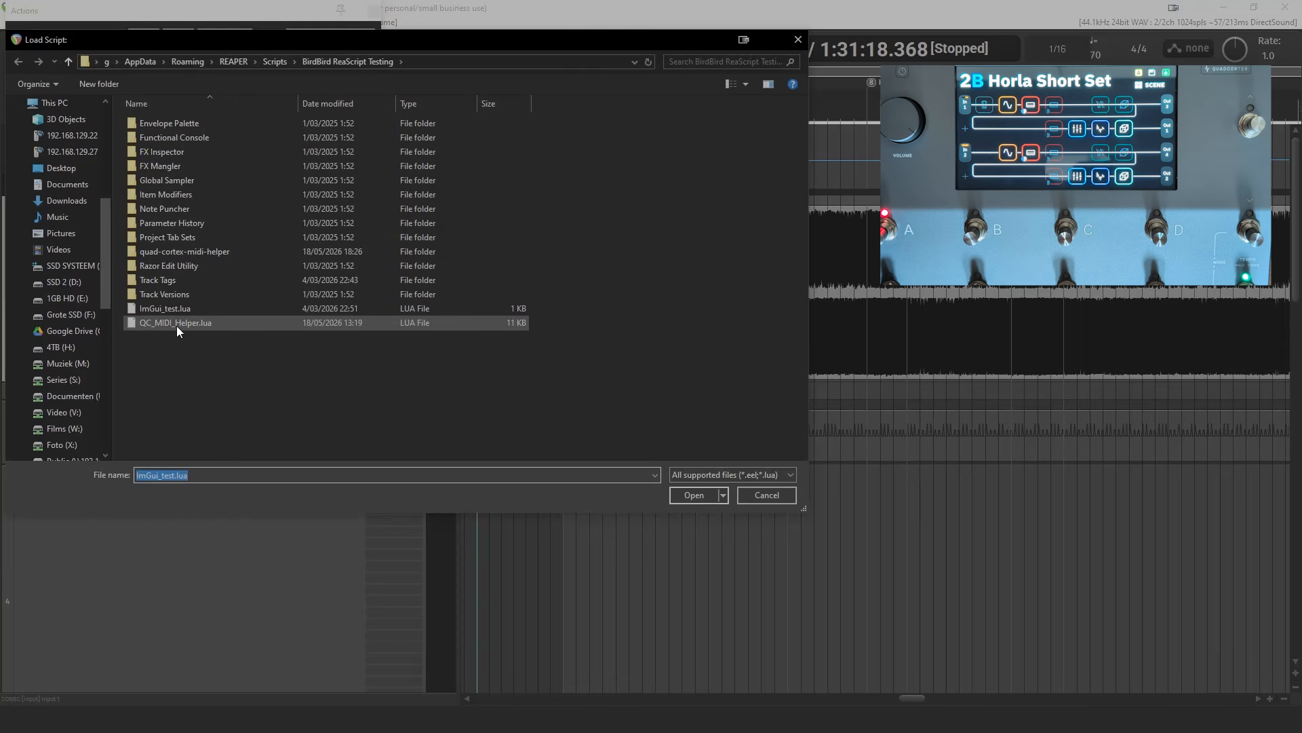
{"action": "double_click", "coordinate": [176, 323]}
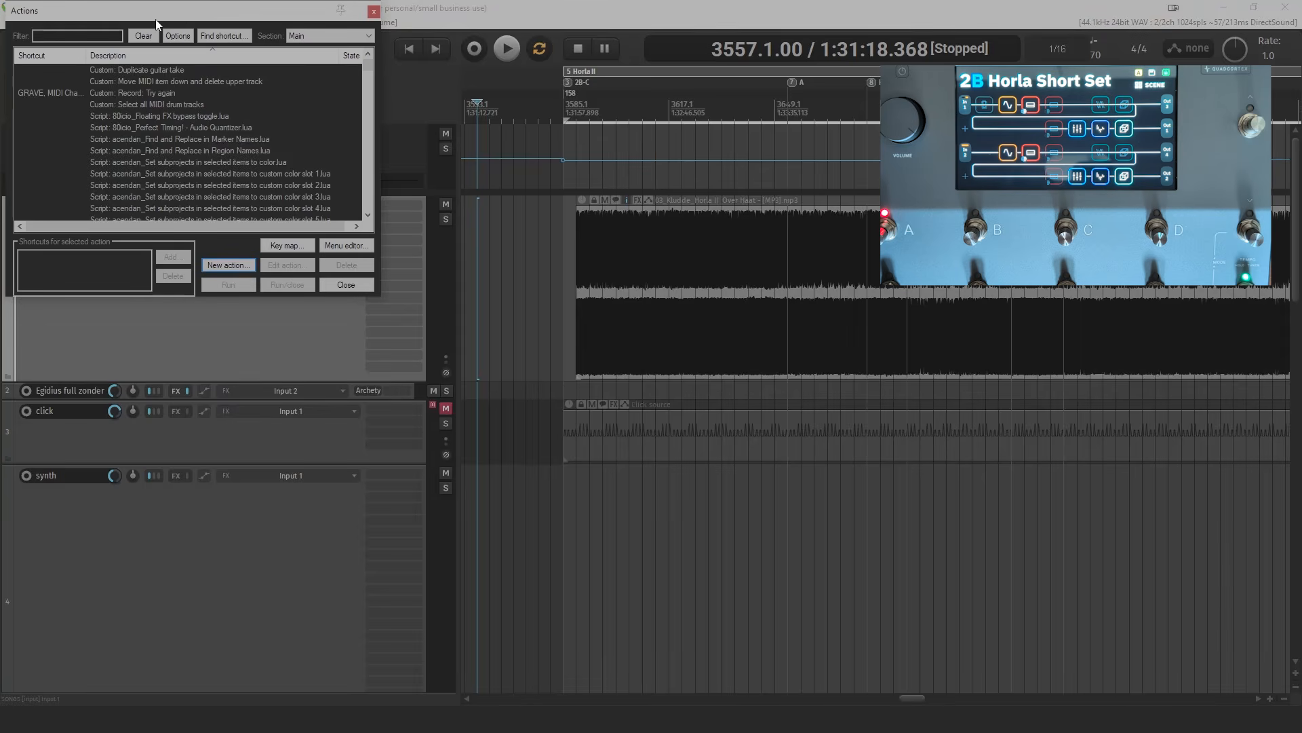
- Filter the action list for "QC", select the QC_MIDI_Helper.lua script and close the list
{"action": "left_click", "coordinate": [67, 35]}
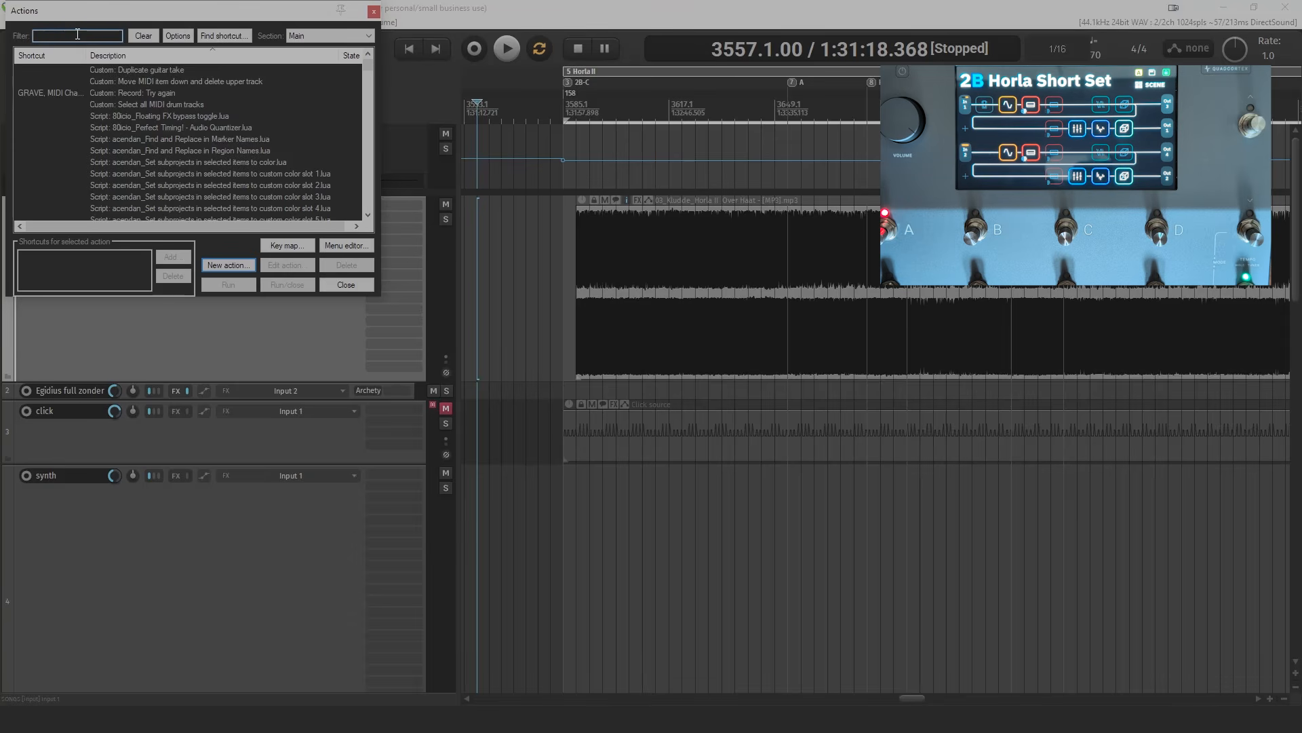
{"action": "type", "text": "QC"}
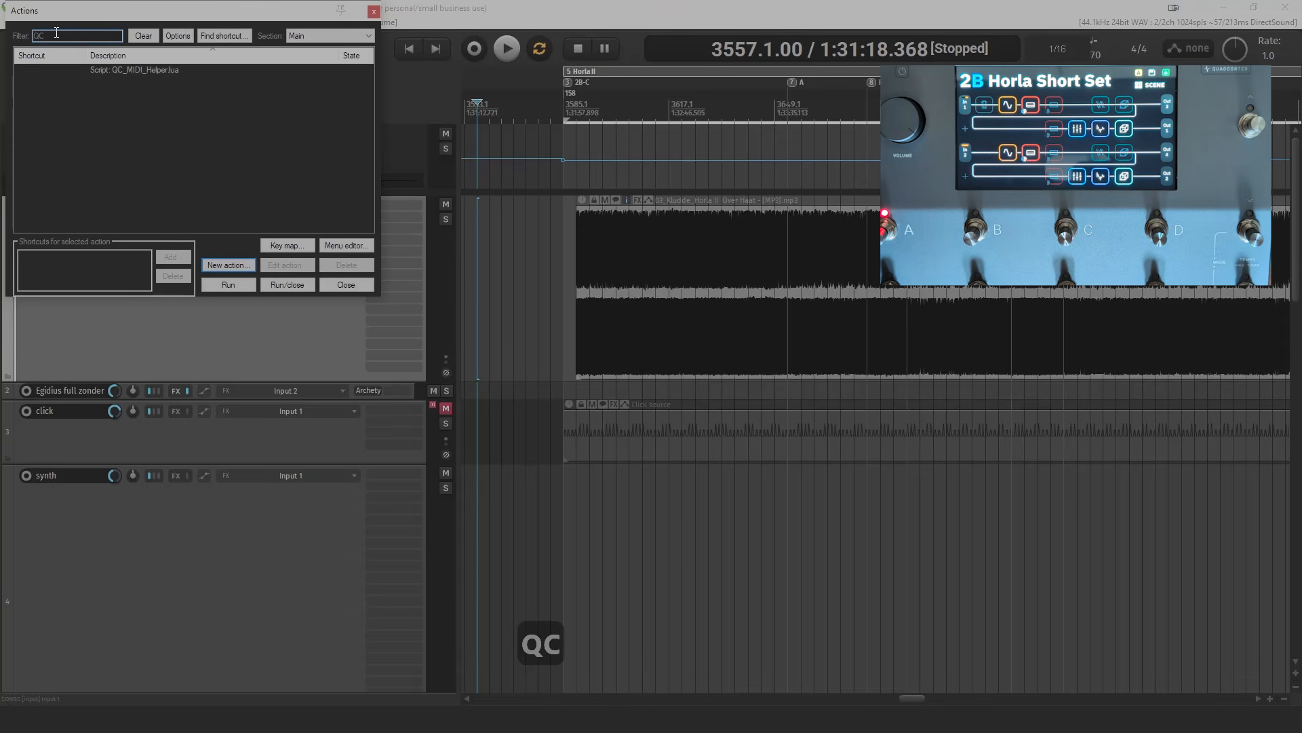
{"action": "left_click", "coordinate": [147, 70]}
{"action": "key", "text": "Escape"}
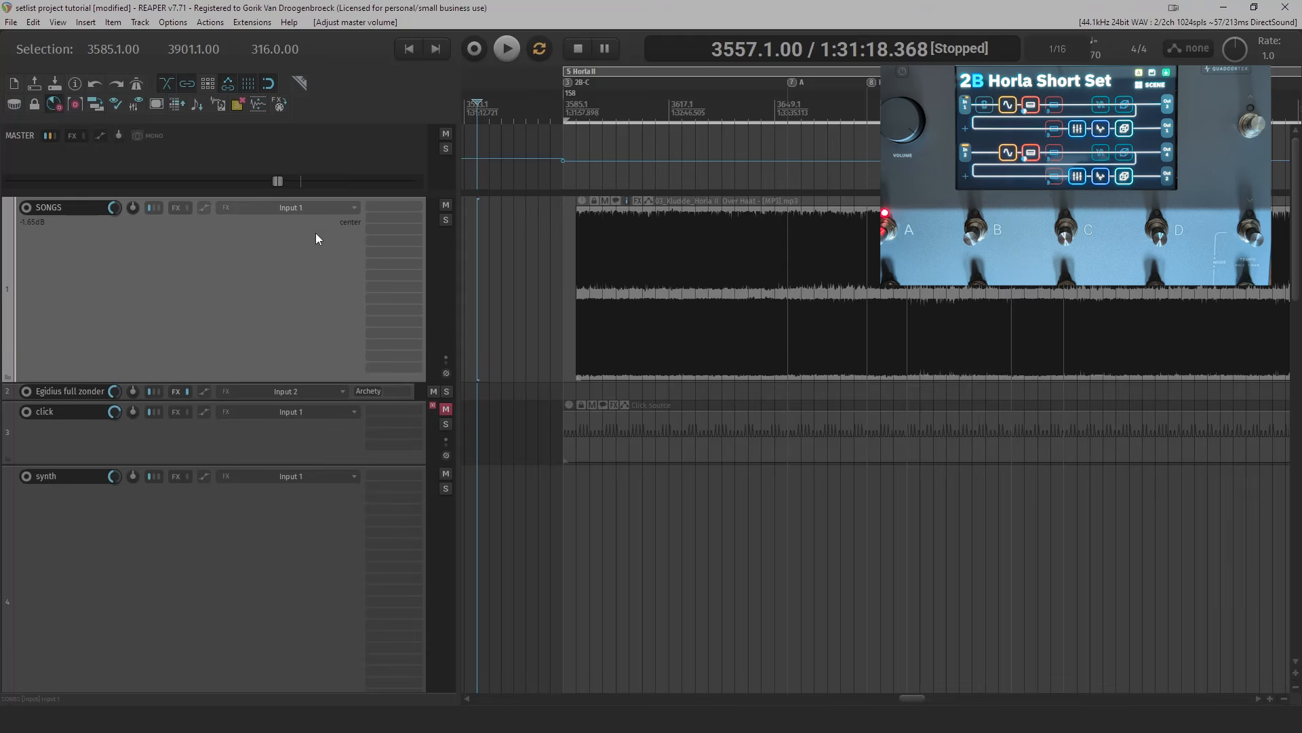
- Insert a new track below the SONGS track and name it "QC midi commands"
{"action": "left_click", "coordinate": [180, 325]}
{"action": "key", "text": "ctrl+t"}
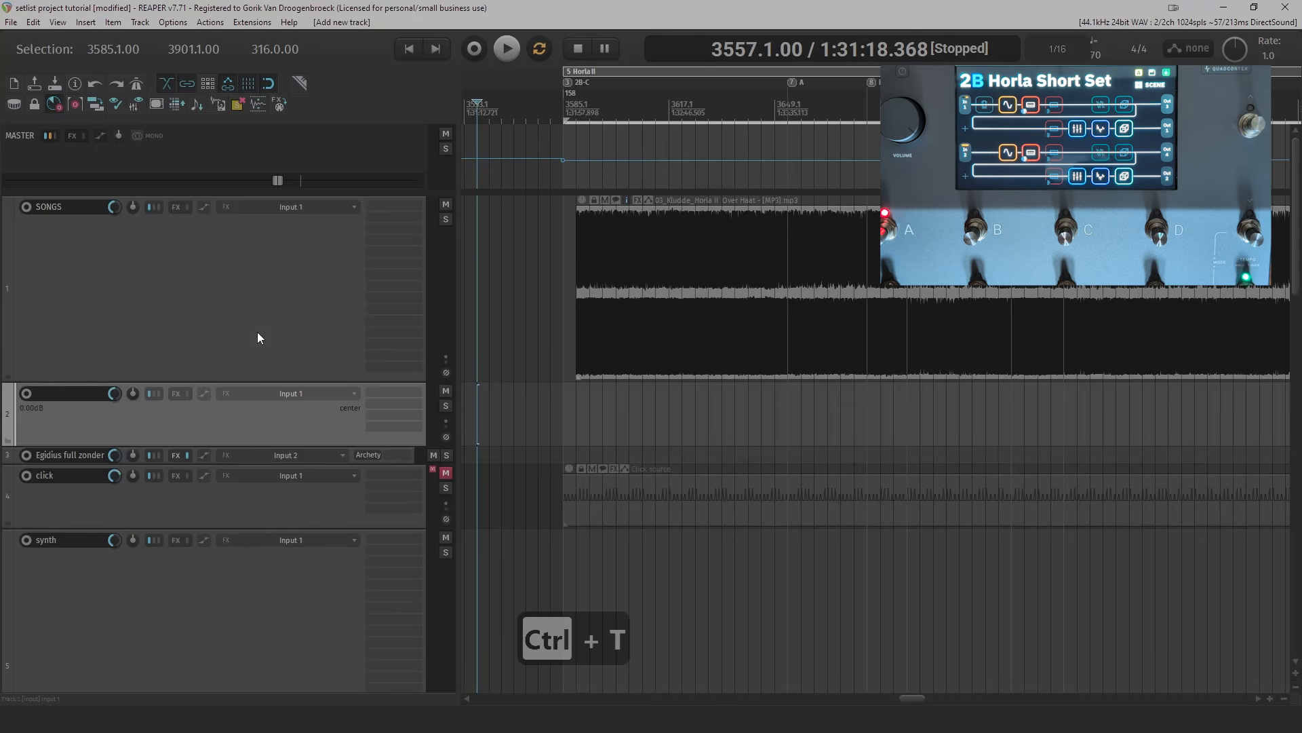
{"action": "double_click", "coordinate": [66, 397]}
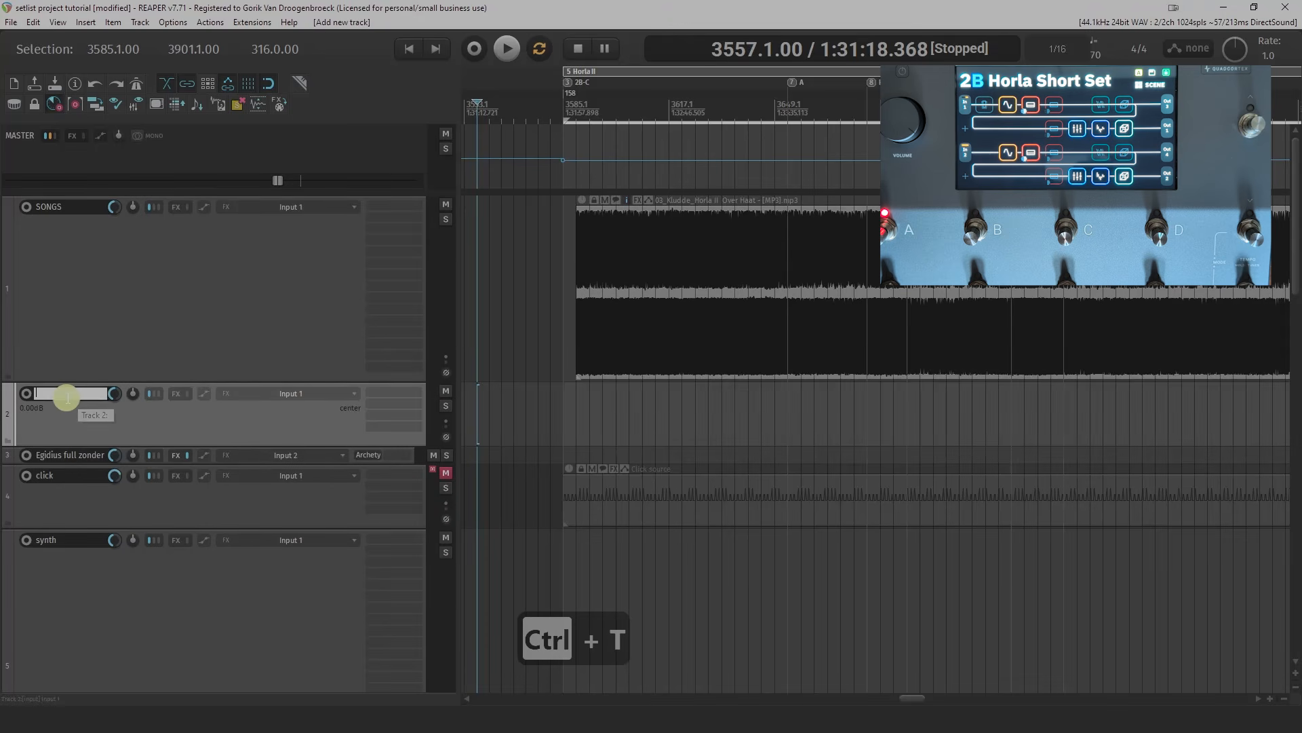
{"action": "type", "text": "QC"}
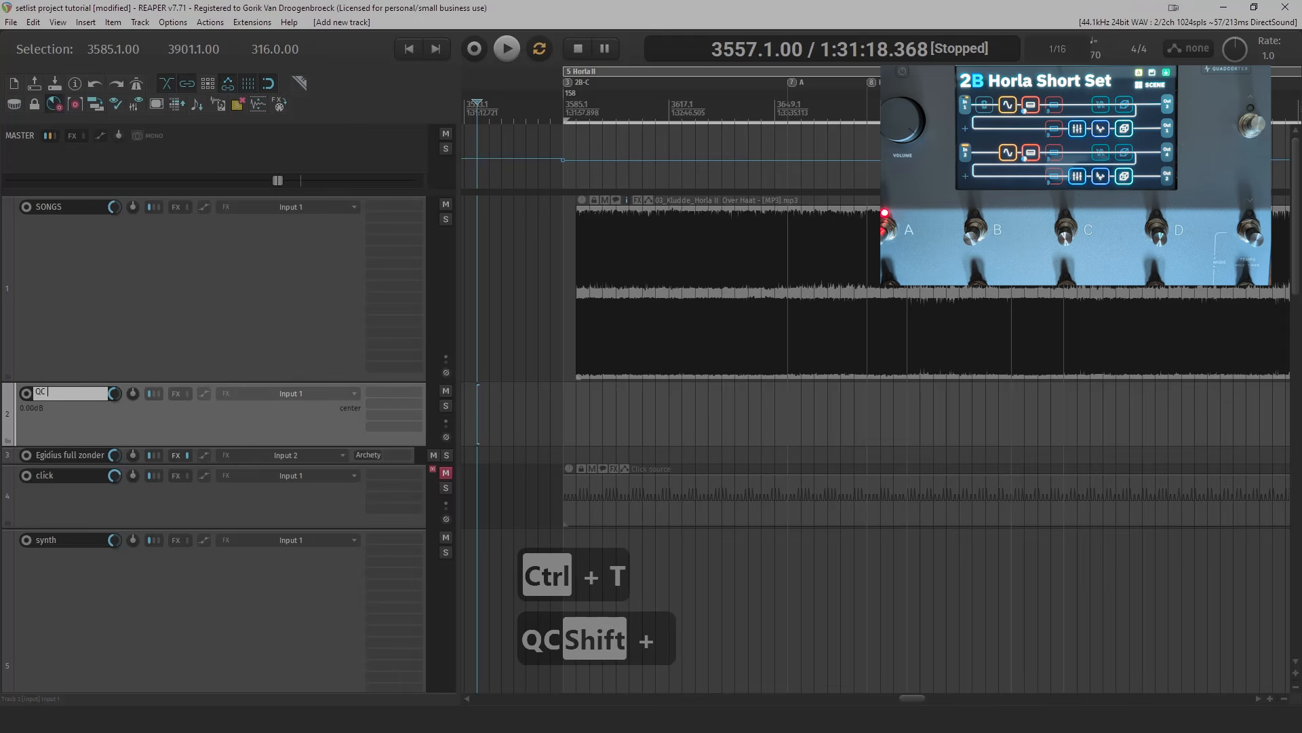
{"action": "type", "text": " midi co"}
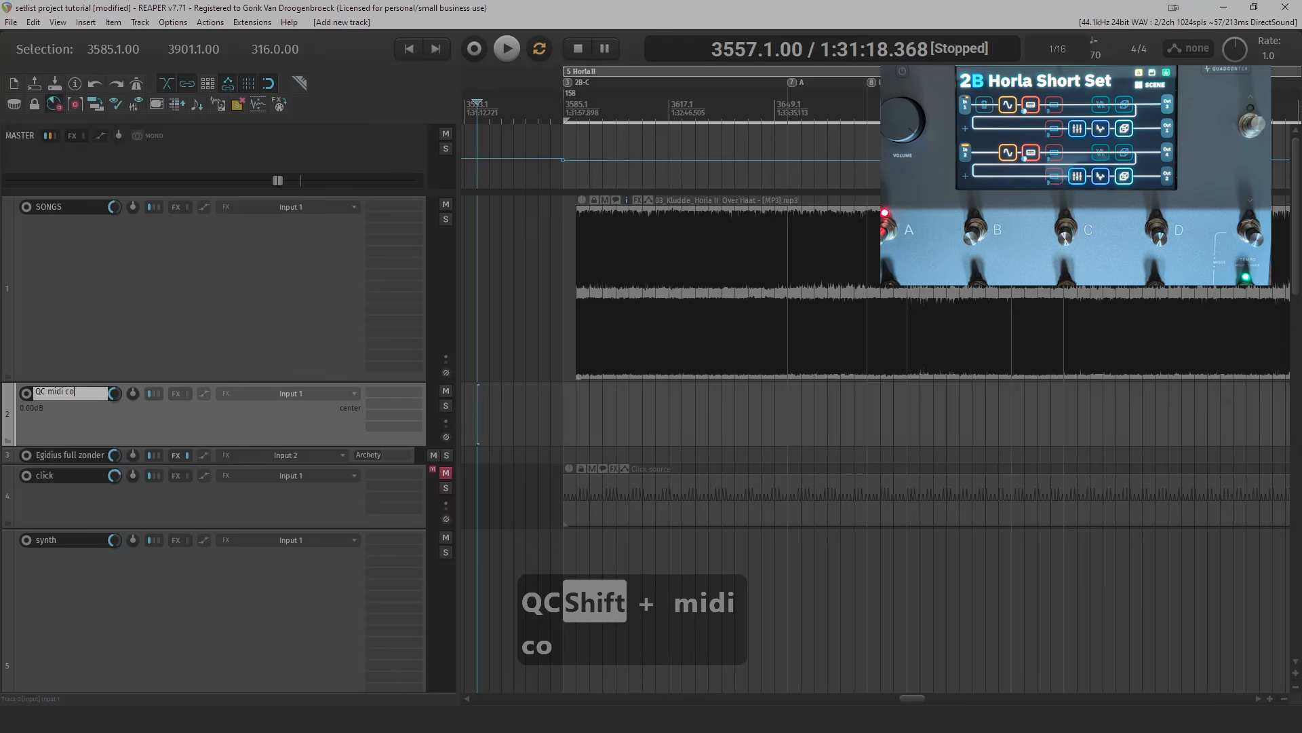
{"action": "type", "text": "mmands"}
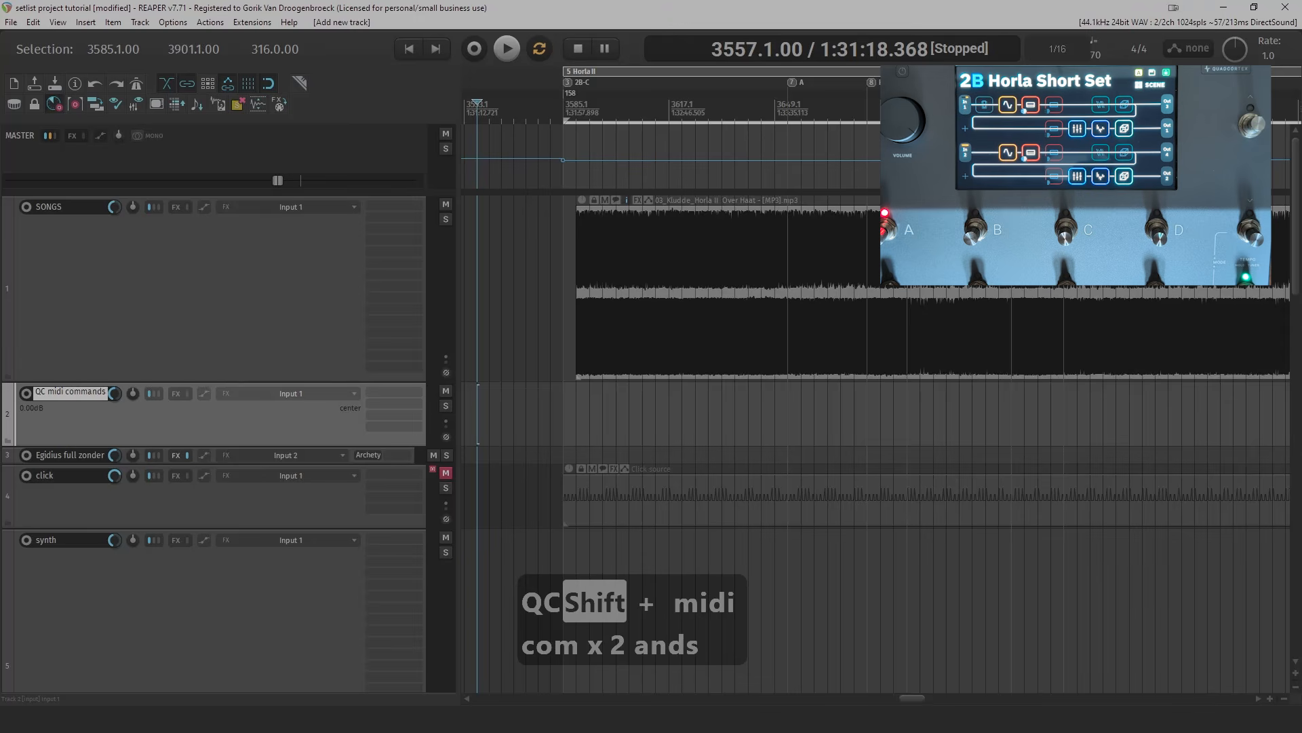
{"action": "key", "text": "Return"}
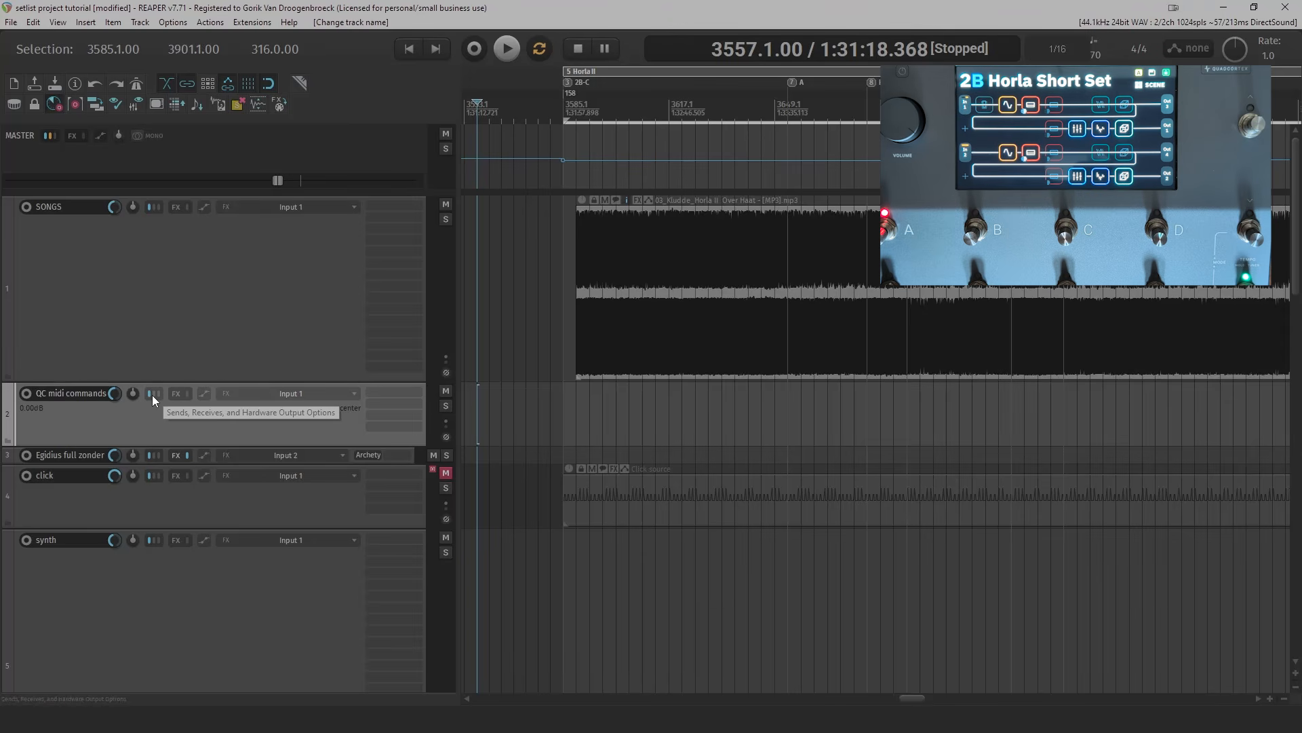
- Route the QC midi commands track's MIDI hardware output to Quad Cortex MIDI OUT
{"action": "left_click", "coordinate": [152, 395]}
{"action": "left_click", "coordinate": [792, 421]}
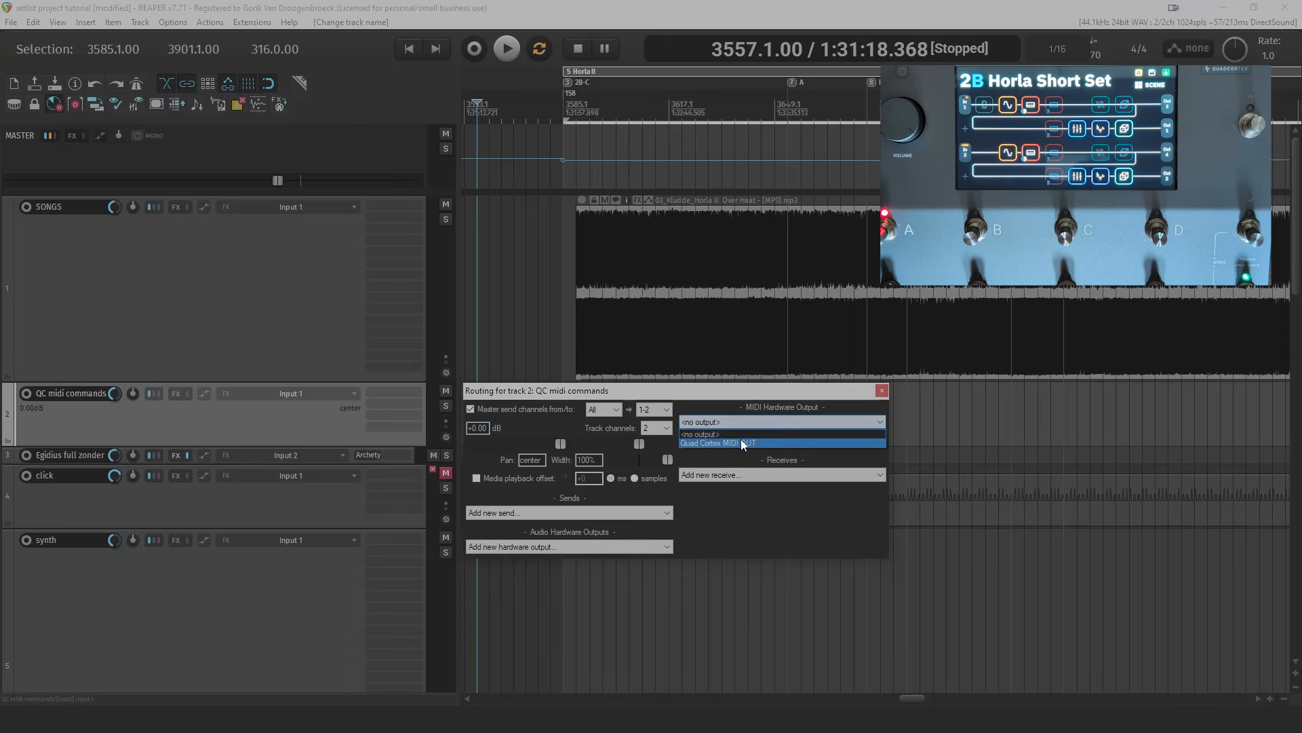
{"action": "left_click", "coordinate": [741, 442]}
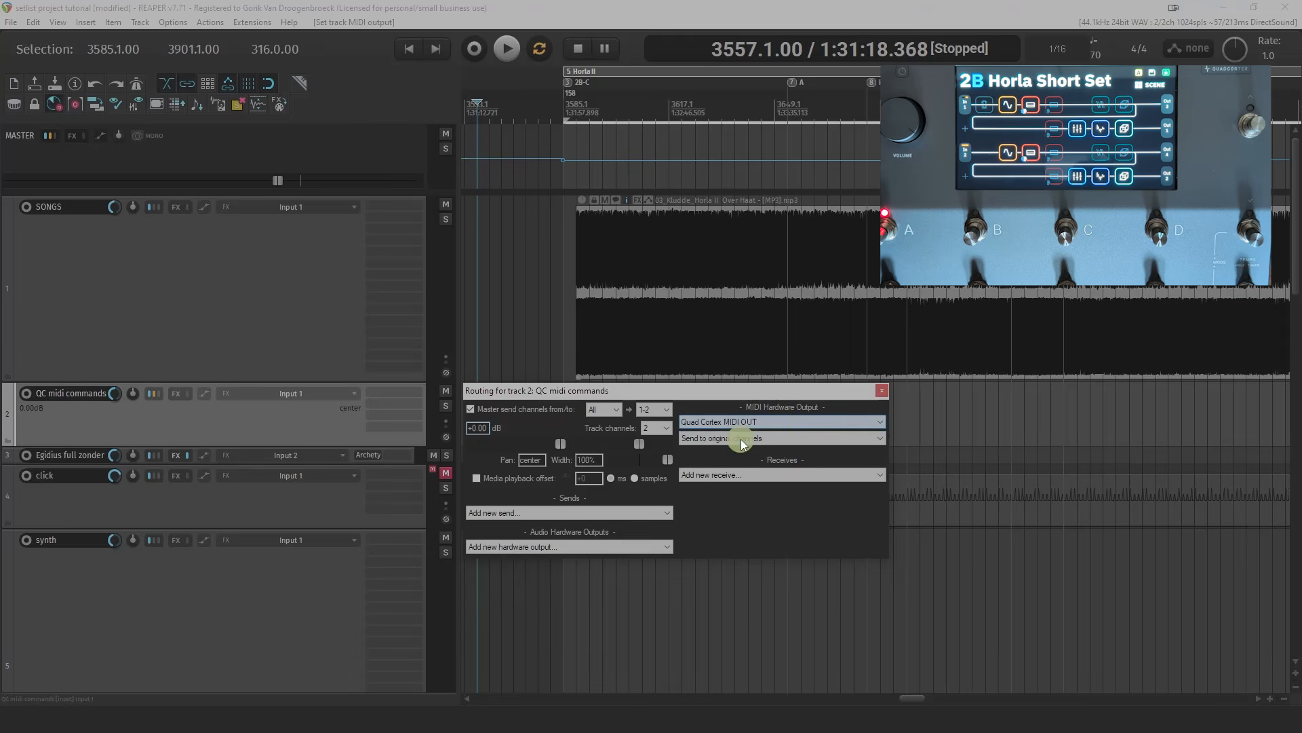
{"action": "left_click", "coordinate": [882, 391]}
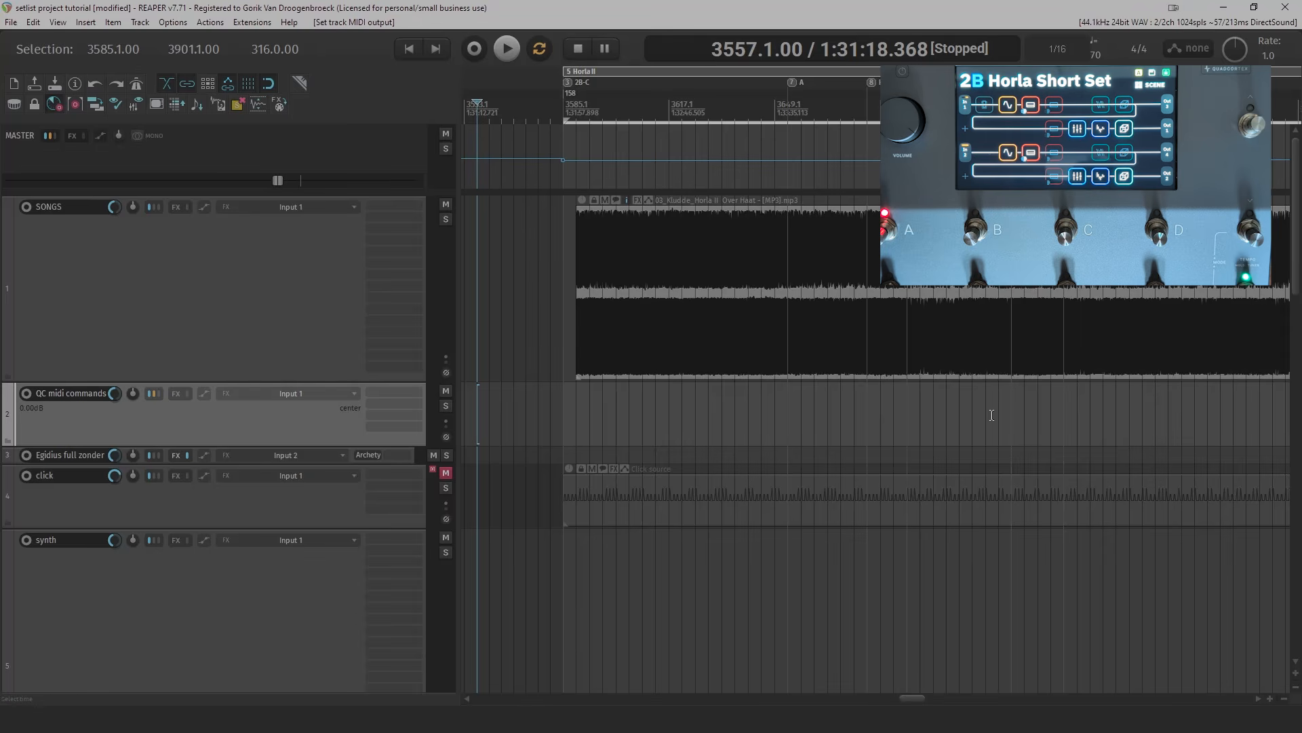
- Insert a new MIDI item on the QC midi commands track spanning the Horla II time selection
{"action": "left_click_drag", "start_coordinate": [992, 415], "coordinate": [826, 407]}
{"action": "scroll", "coordinate": [826, 407], "scroll_direction": "down", "scroll_amount": 2}
{"action": "left_click_drag", "start_coordinate": [923, 407], "coordinate": [883, 419]}
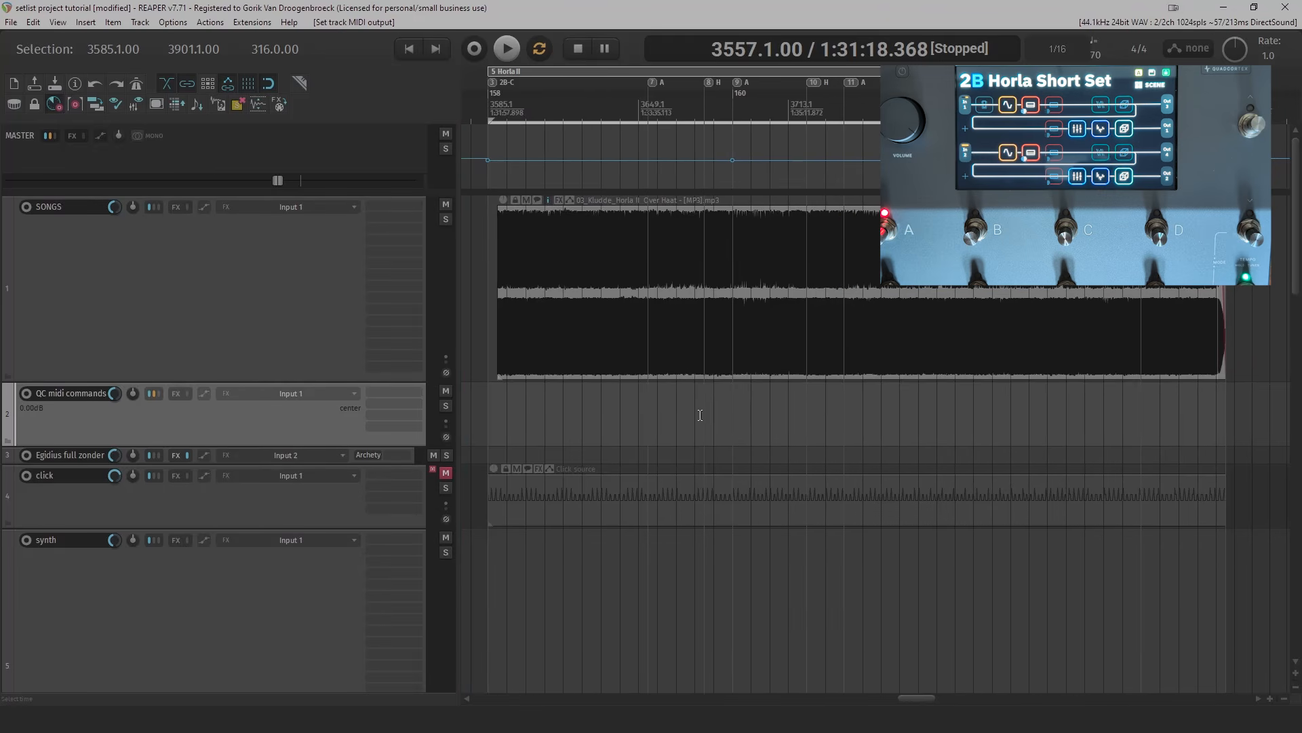
{"action": "left_click", "coordinate": [566, 71]}
{"action": "left_click", "coordinate": [88, 23]}
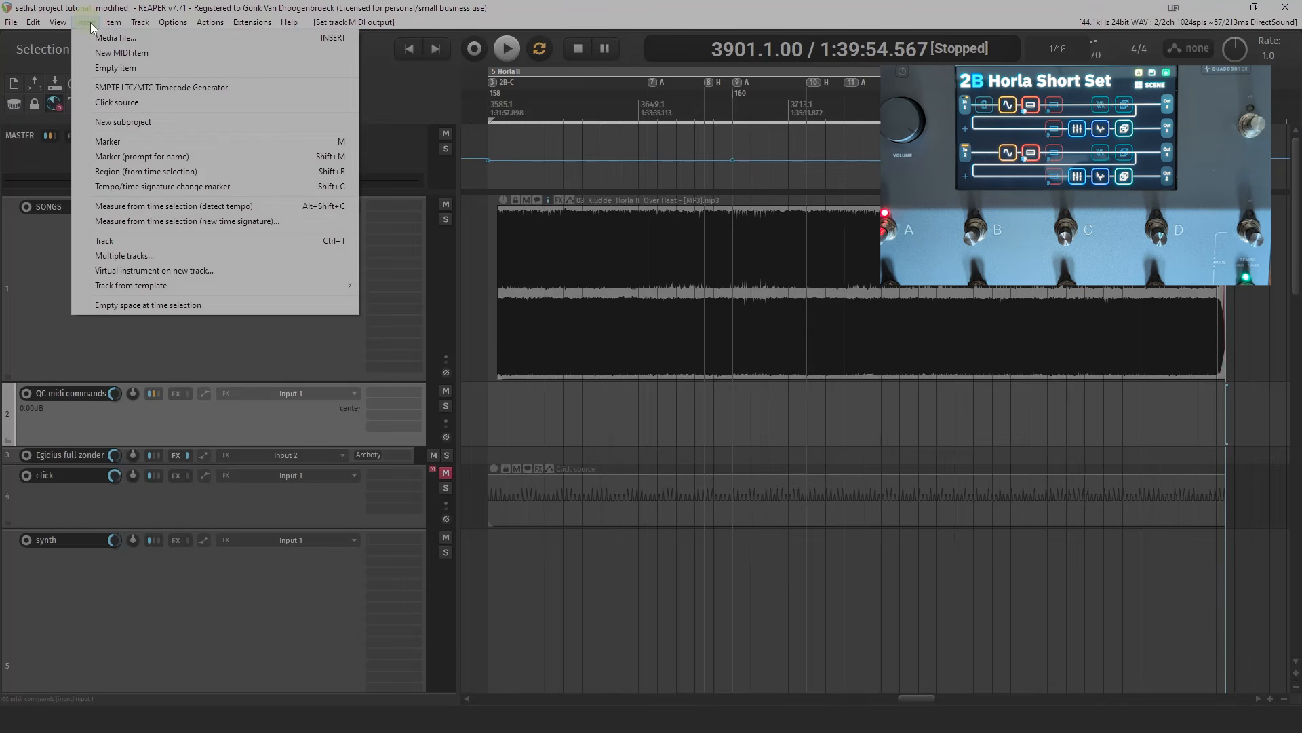
{"action": "left_click", "coordinate": [89, 52]}
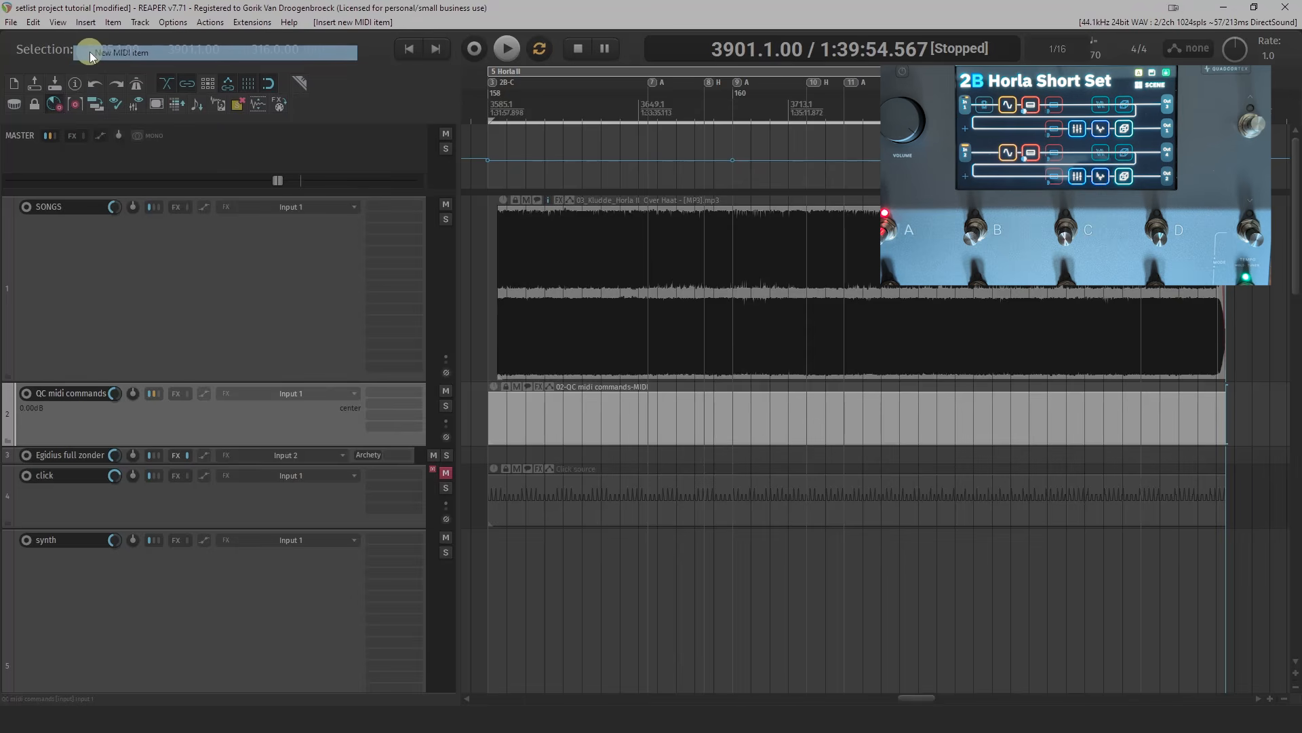
- Open the QC midi commands item in the MIDI editor and move the editor window clear of the tracks
{"action": "left_click", "coordinate": [280, 105]}
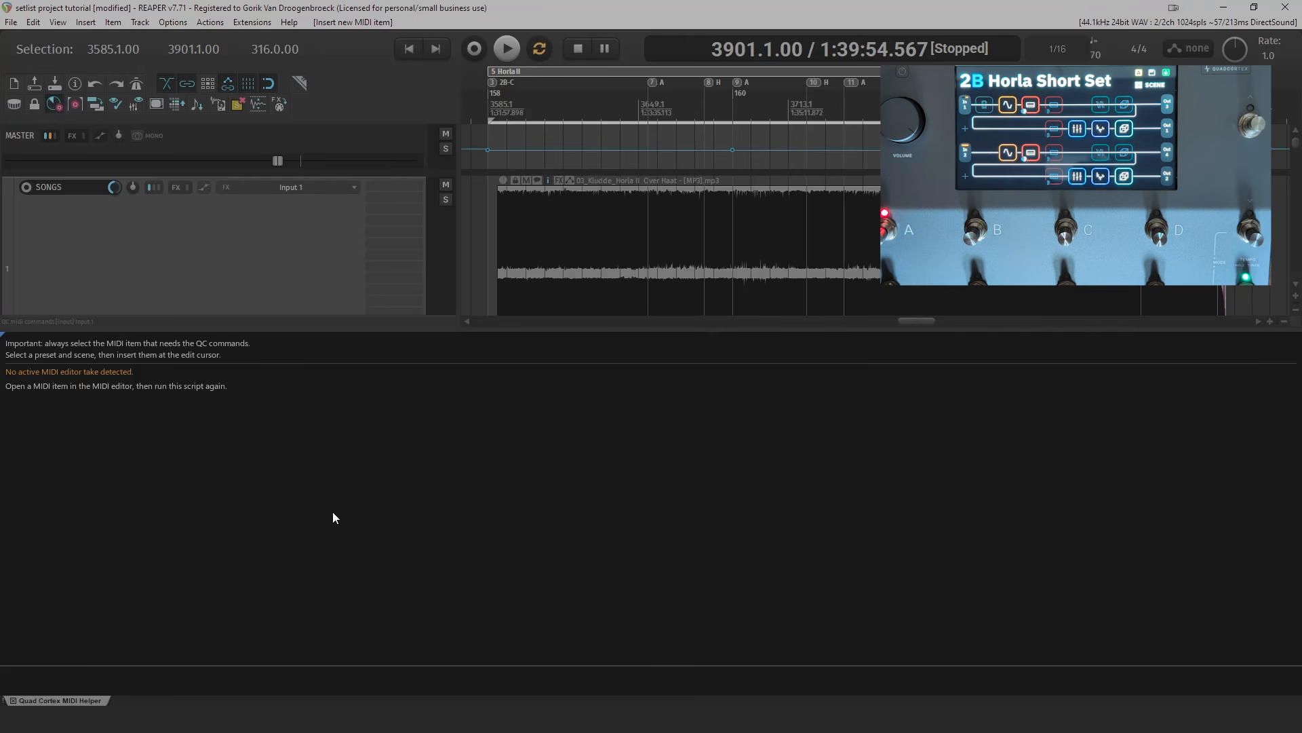
{"action": "left_click", "coordinate": [13, 701]}
{"action": "left_click", "coordinate": [582, 410]}
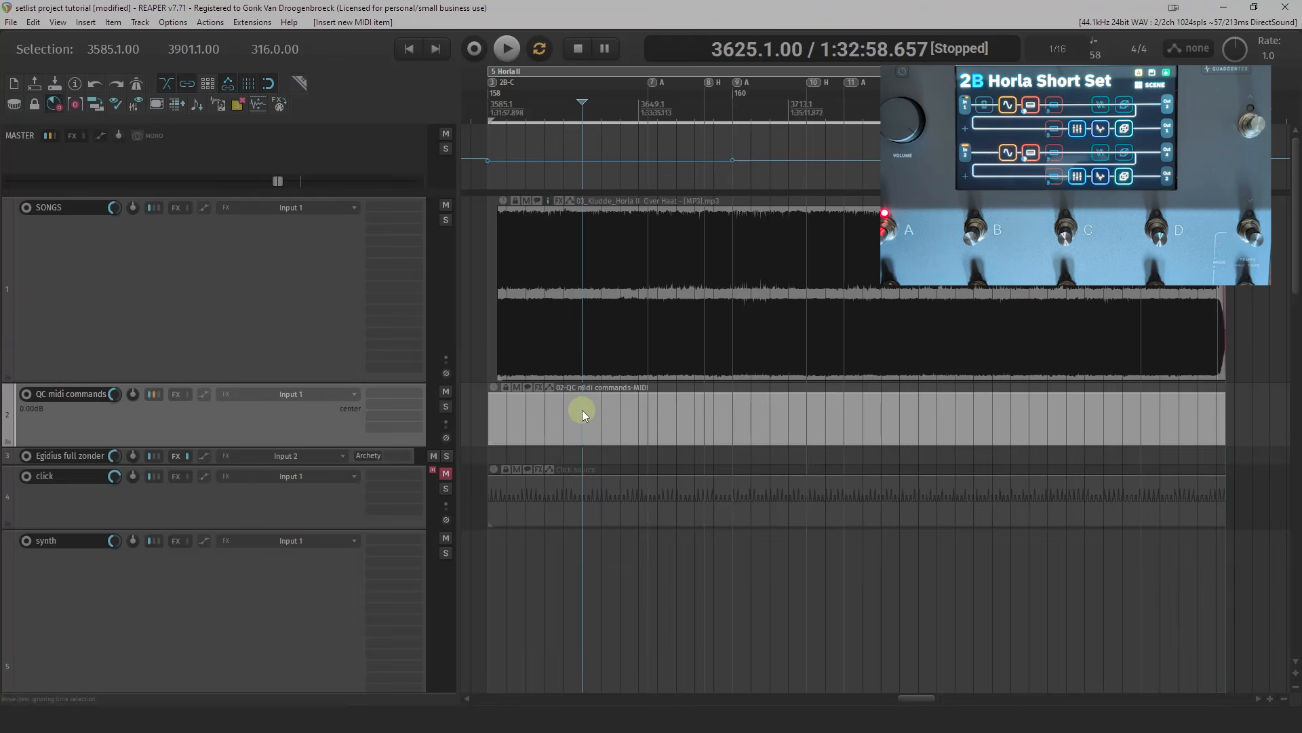
{"action": "double_click", "coordinate": [582, 409]}
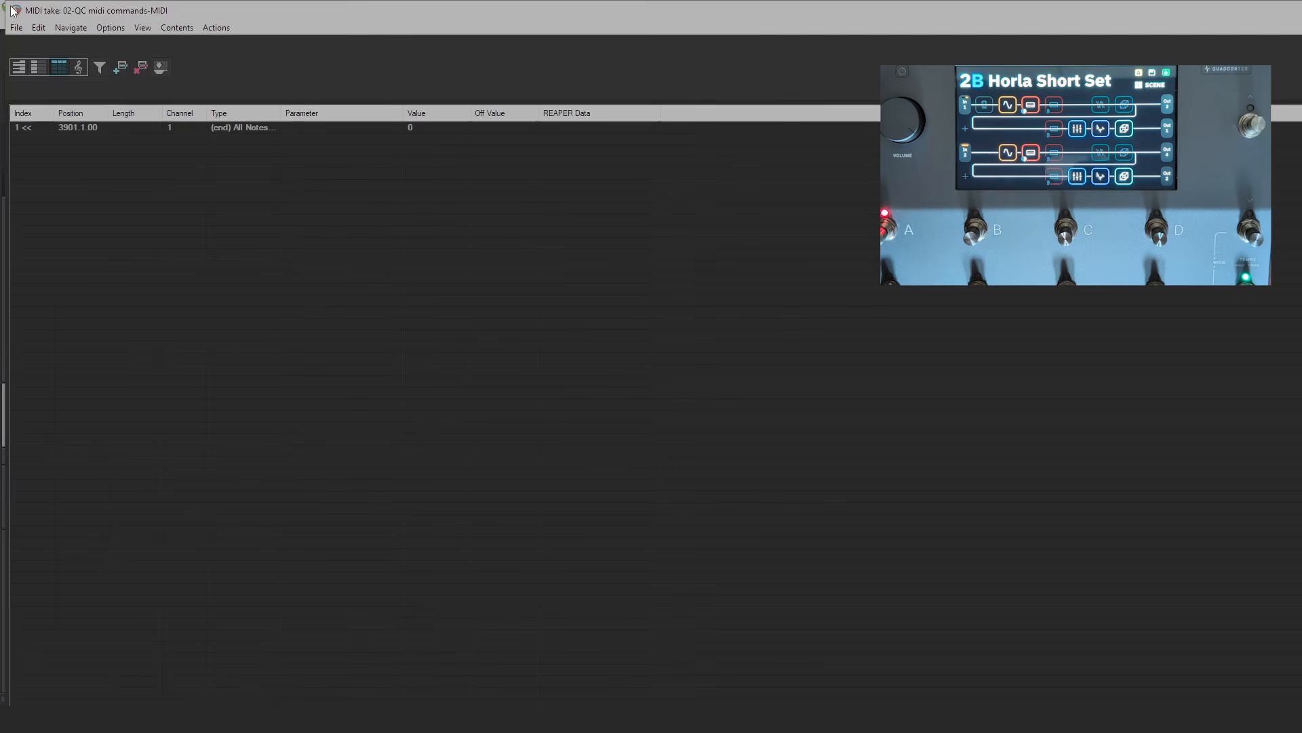
{"action": "left_click_drag", "start_coordinate": [2, 2], "coordinate": [1003, 345]}
{"action": "left_click_drag", "start_coordinate": [1228, 346], "coordinate": [1097, 286]}
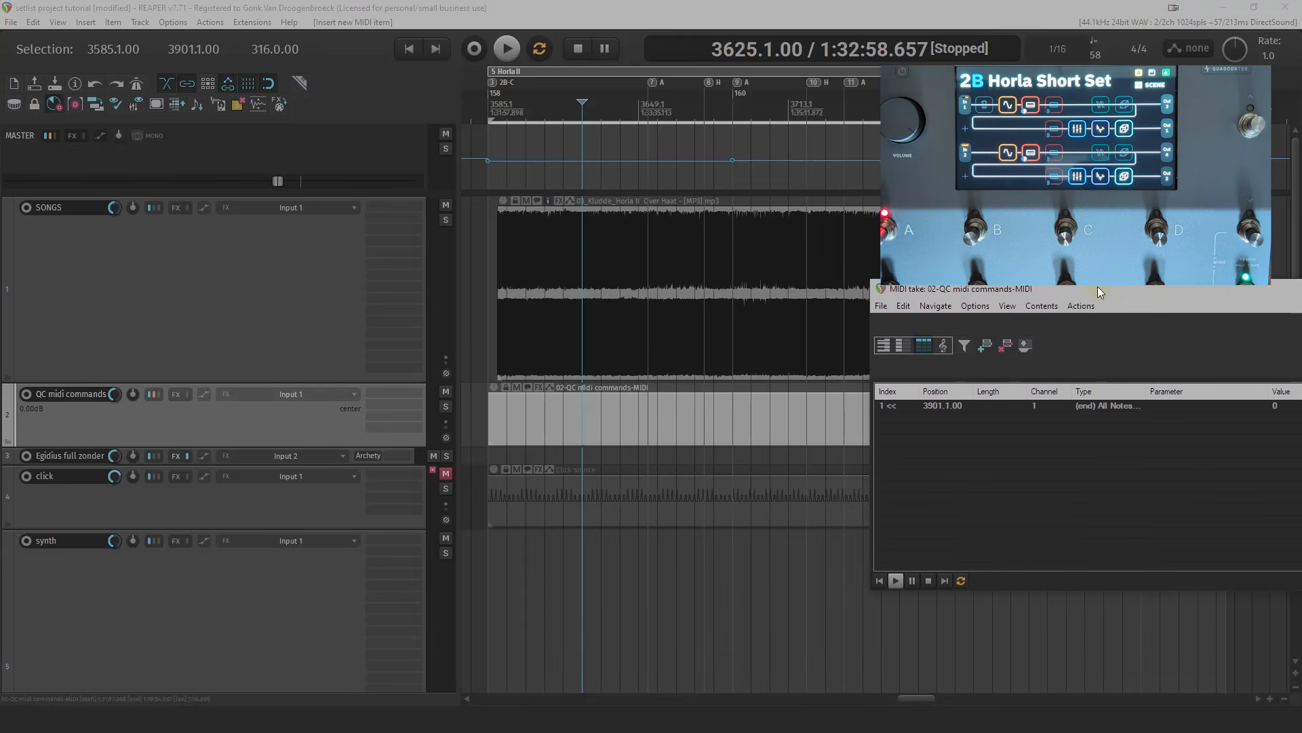
- Open the Quad Cortex MIDI Helper and choose preset bank 2, slot B, from the My Presets folder
{"action": "left_click", "coordinate": [281, 105]}
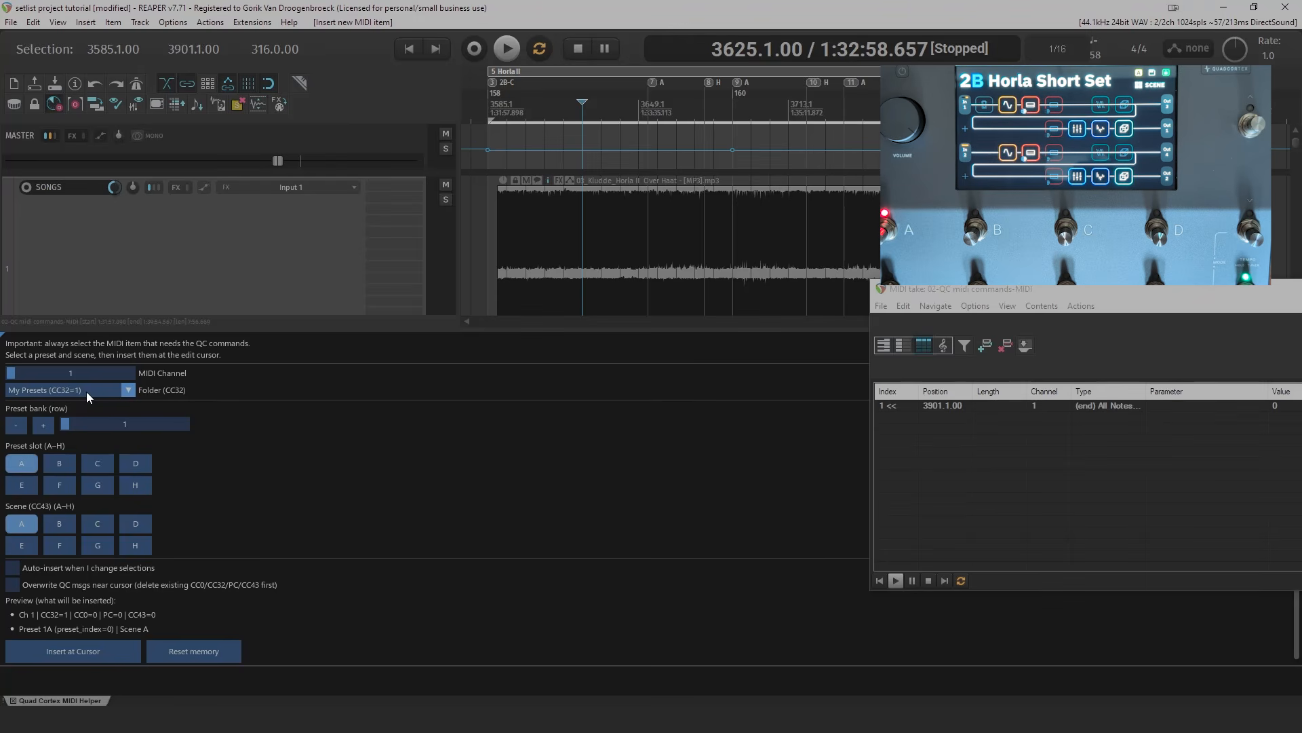
{"action": "left_click", "coordinate": [127, 389]}
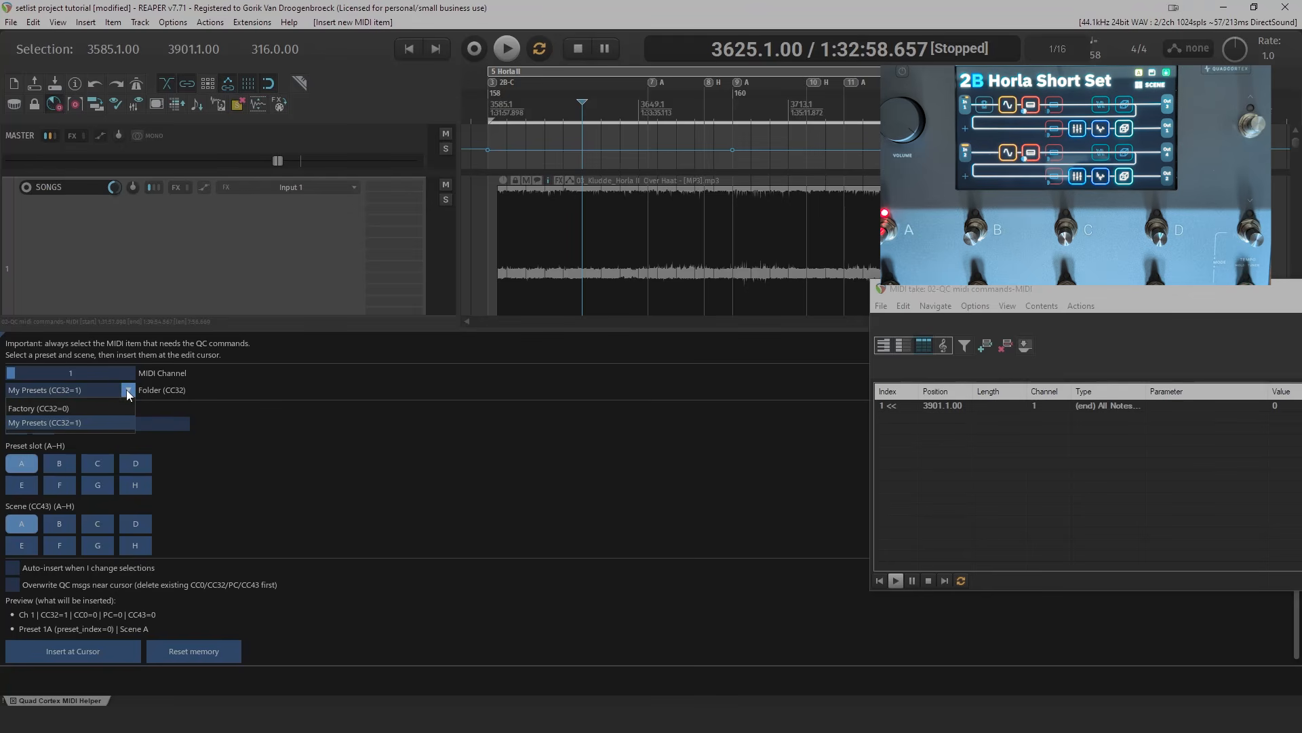
{"action": "left_click", "coordinate": [127, 389]}
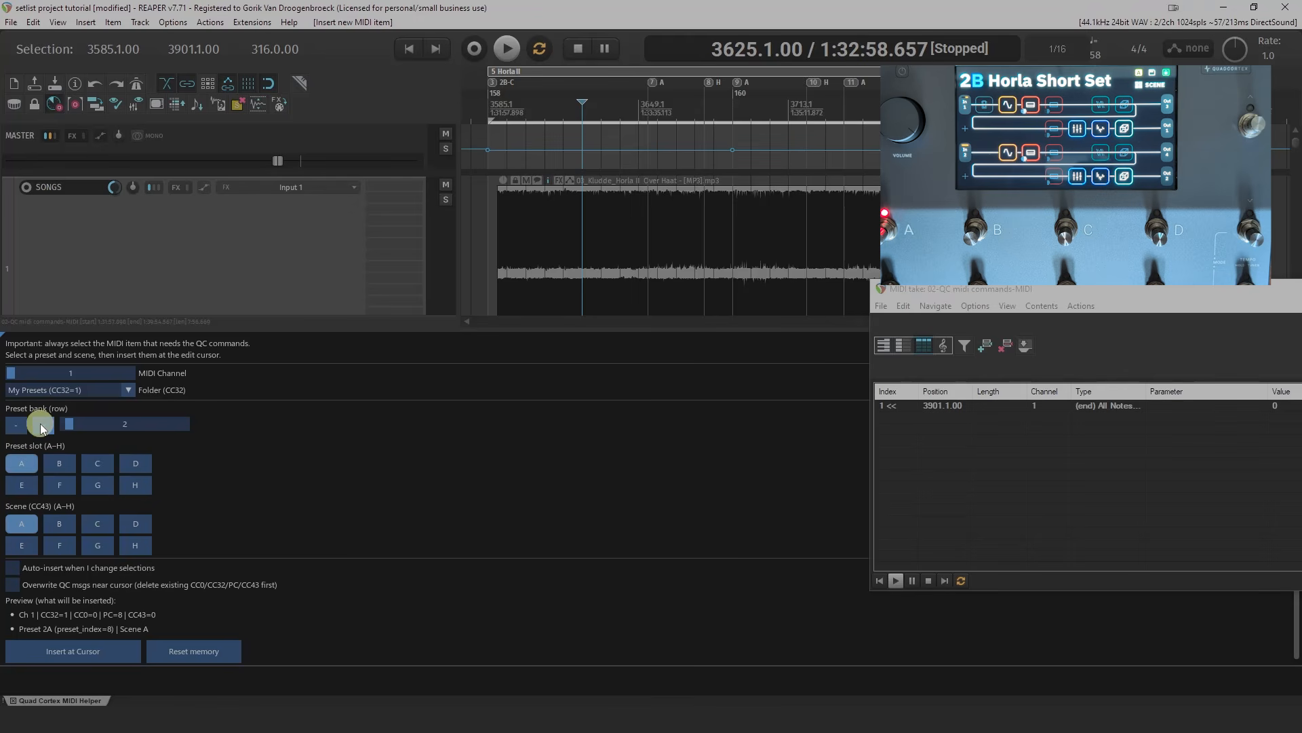
{"action": "left_click", "coordinate": [63, 463]}
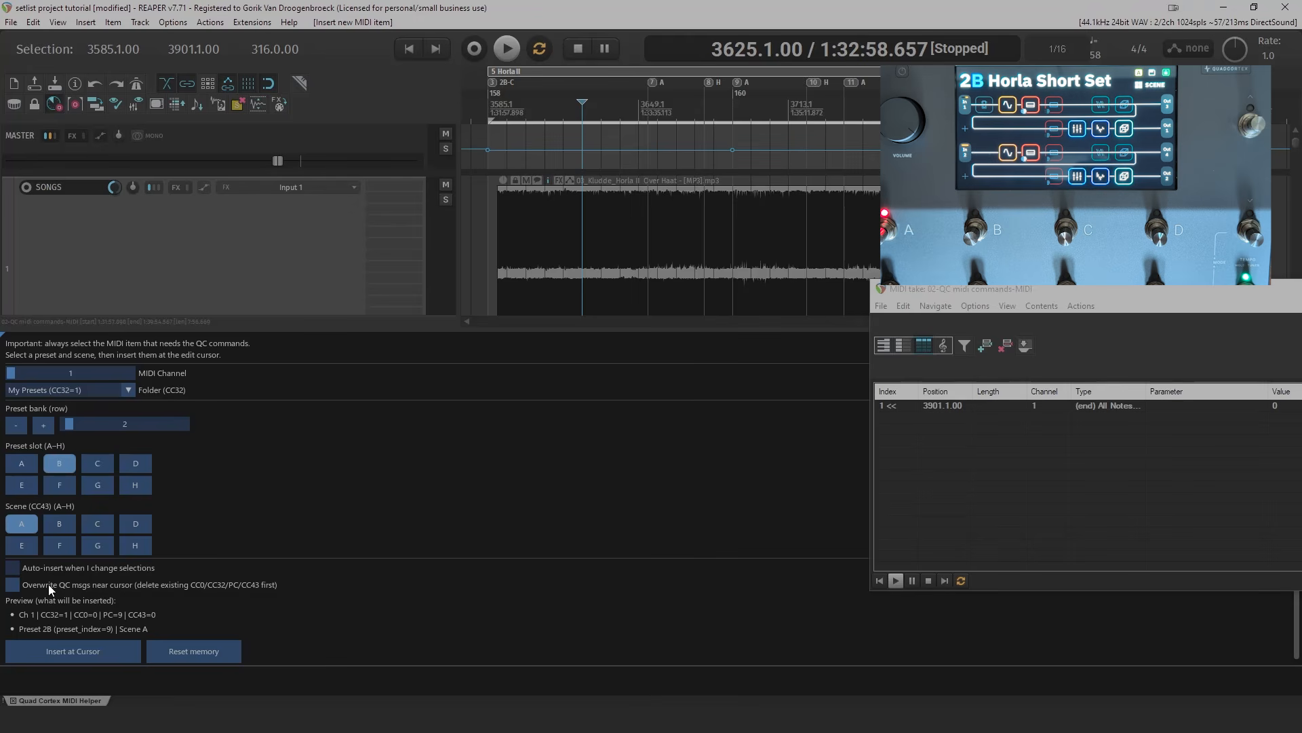
{"action": "left_click", "coordinate": [12, 587]}
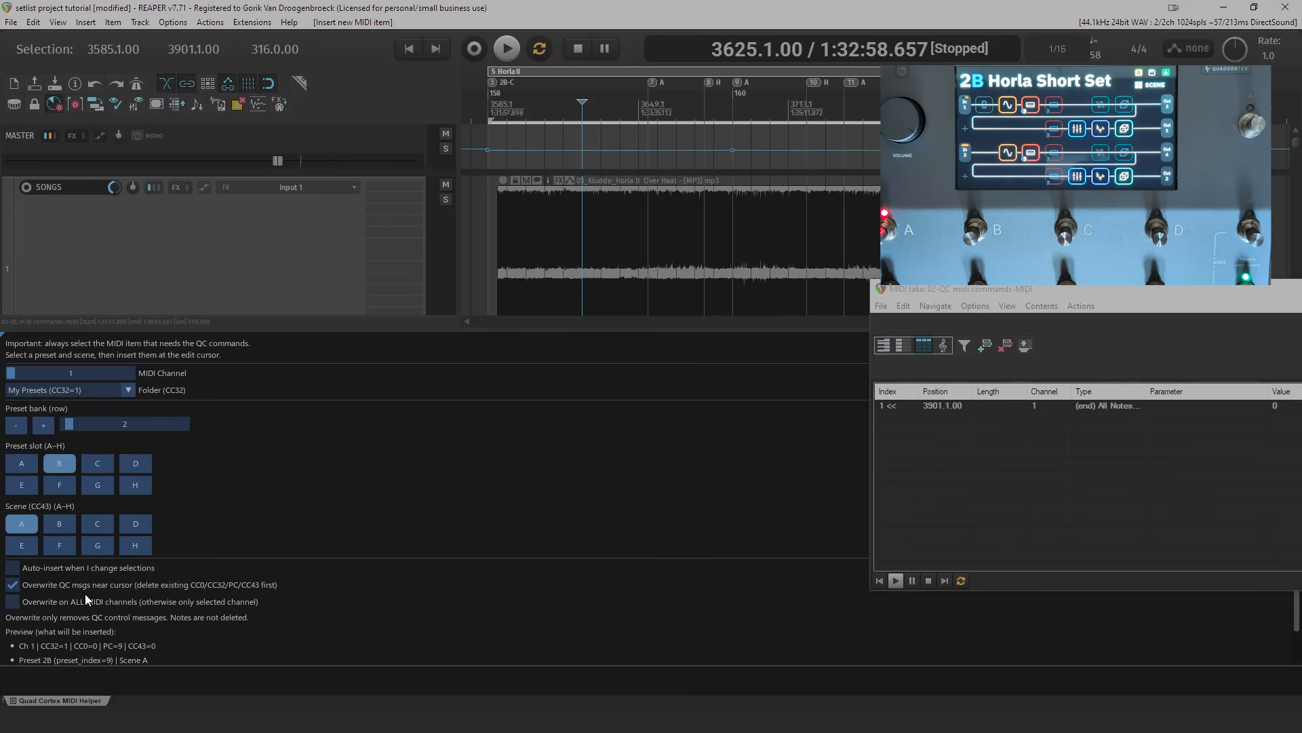
{"action": "left_click", "coordinate": [13, 584]}
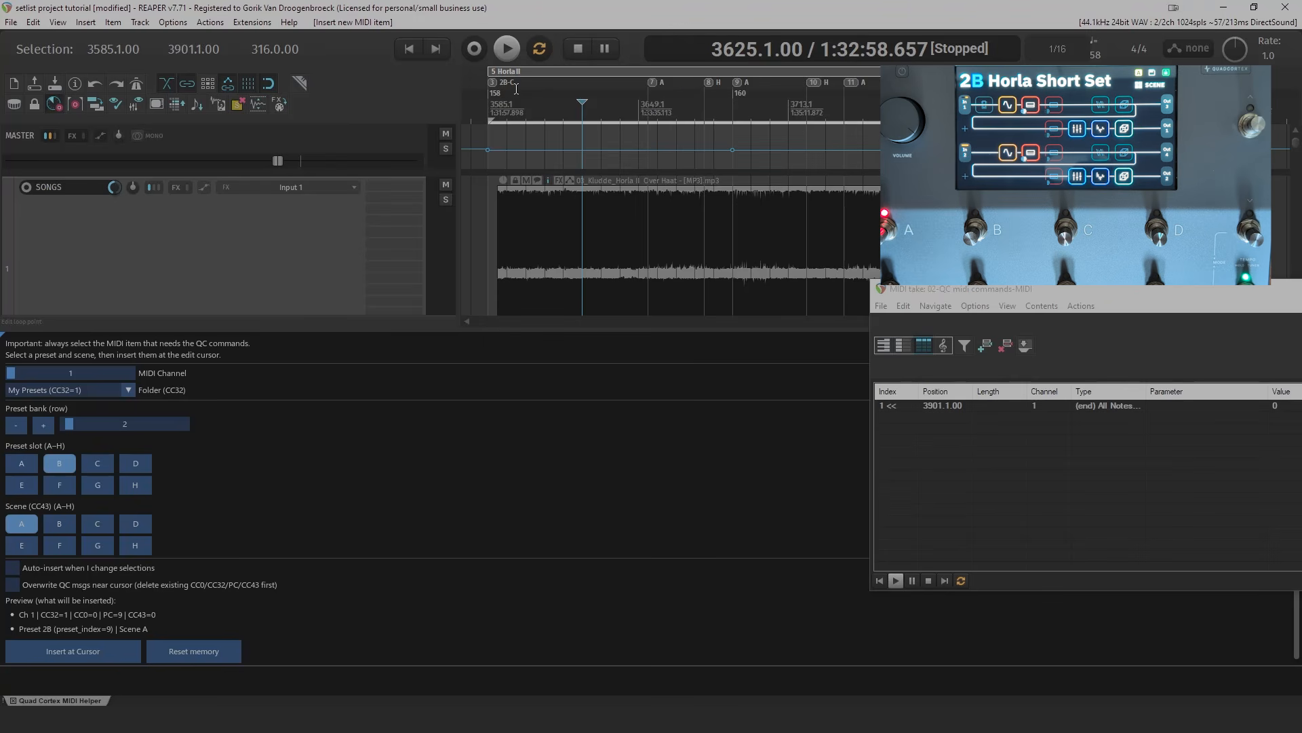
- Insert preset 2B with scene C at the Horla II region's start, 3585.1.00, and test it with brief playback
{"action": "left_click", "coordinate": [508, 123]}
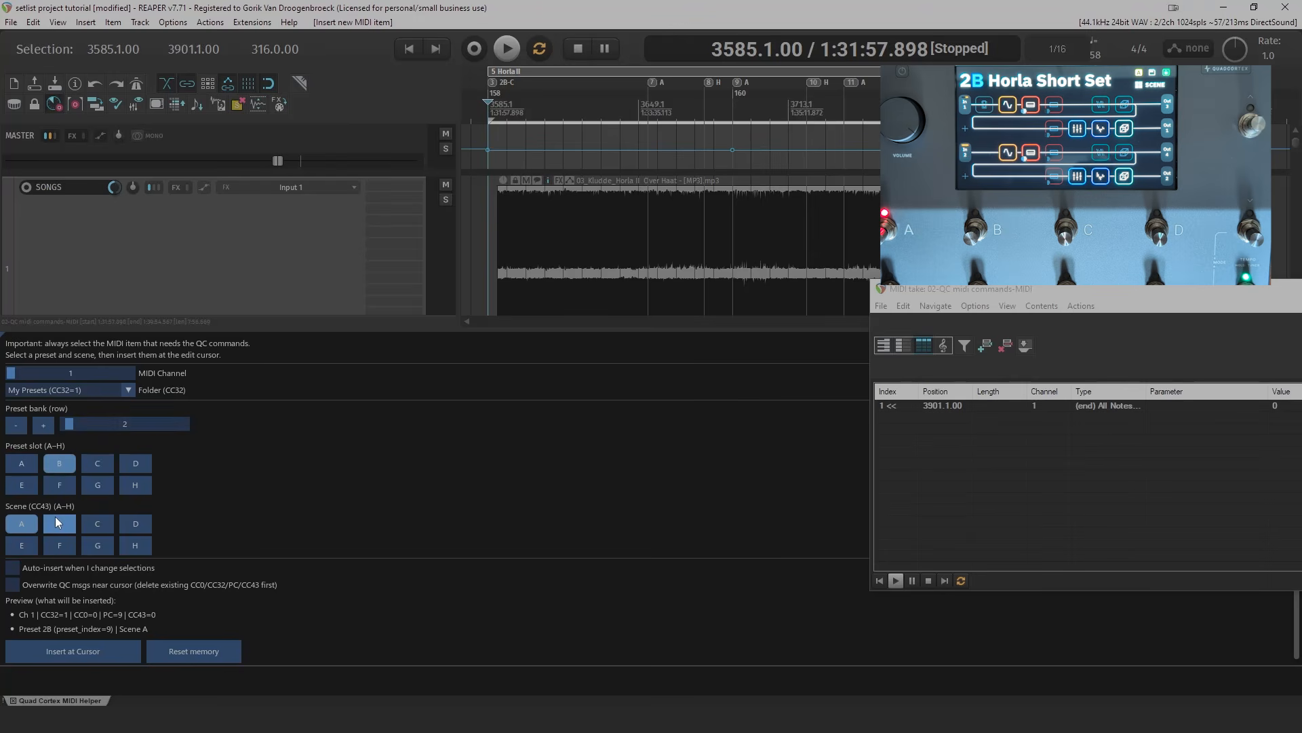
{"action": "left_click", "coordinate": [89, 526]}
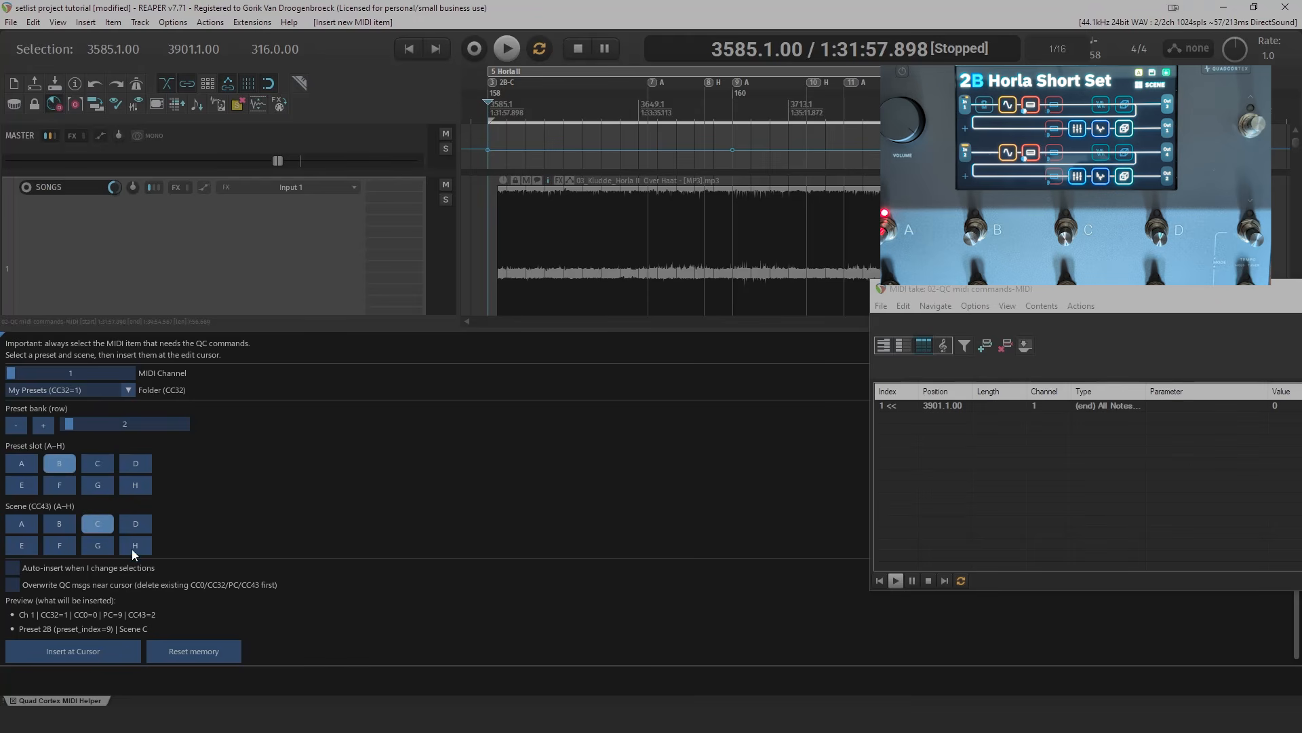
{"action": "left_click", "coordinate": [70, 654]}
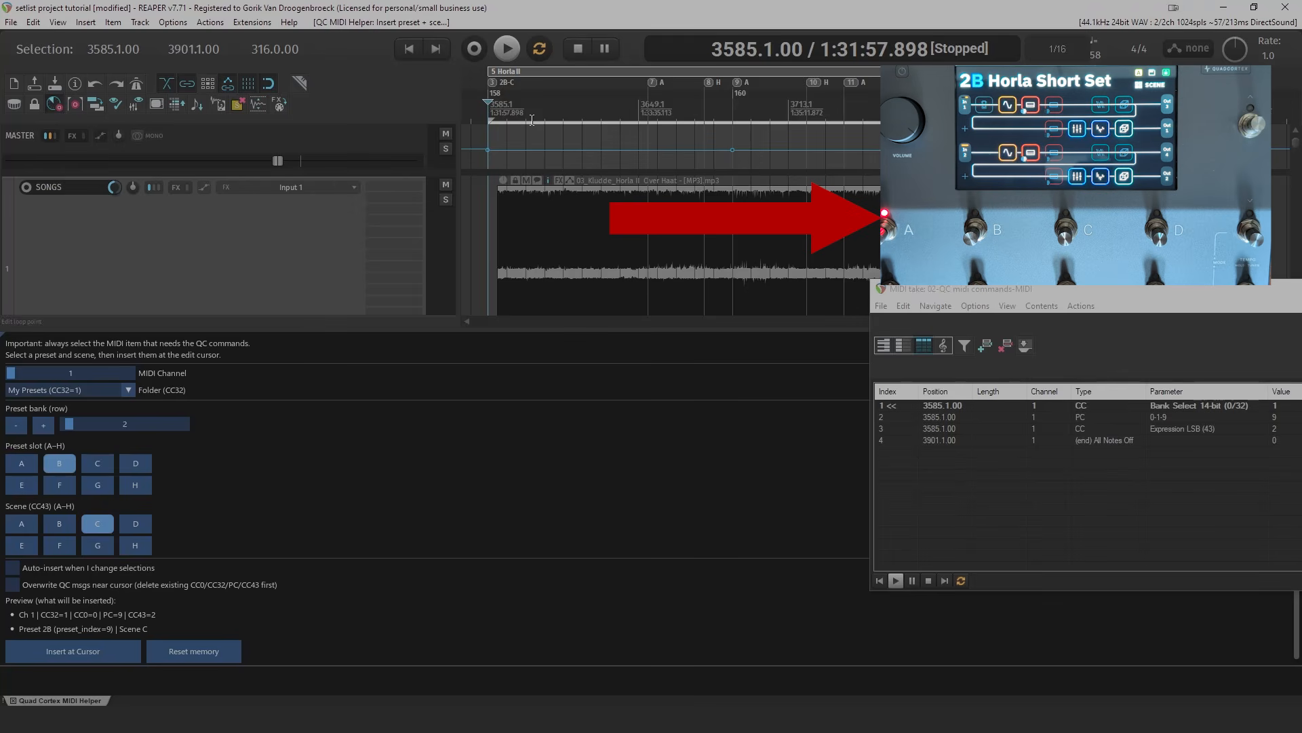
{"action": "key", "text": "space"}
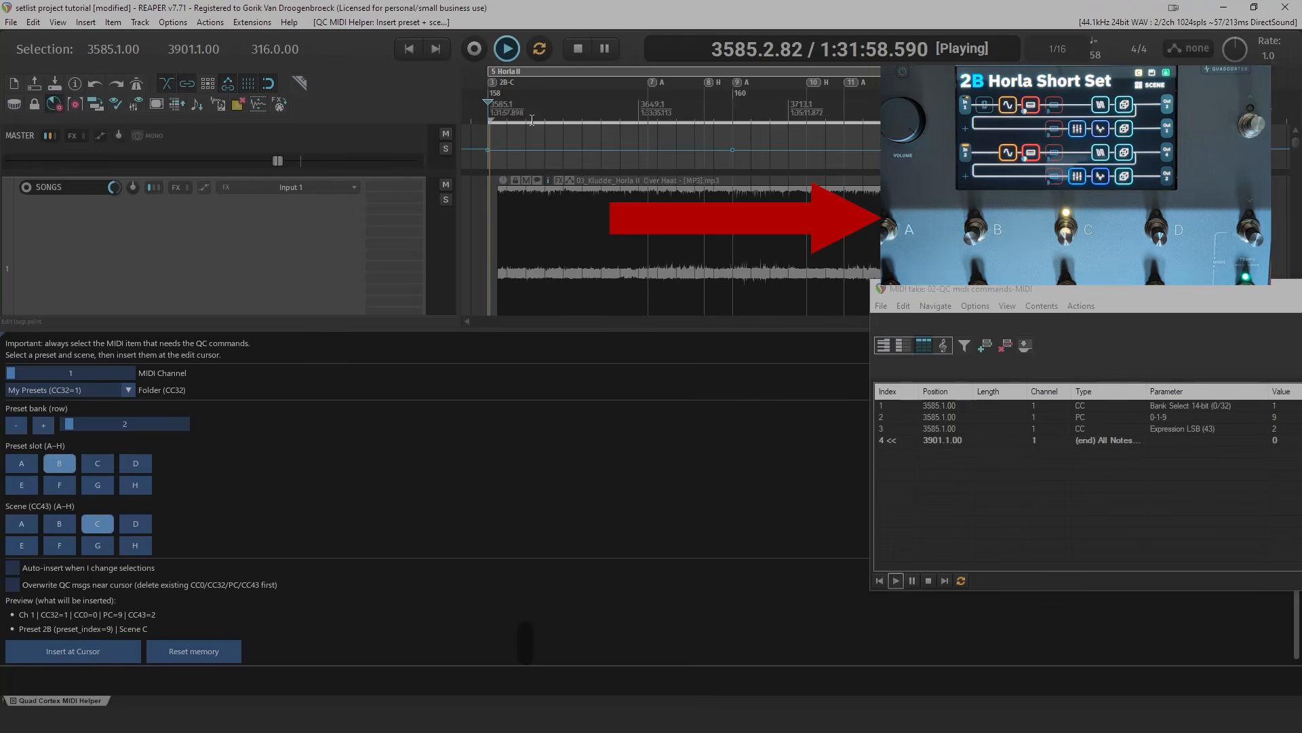
{"action": "key", "text": "space"}
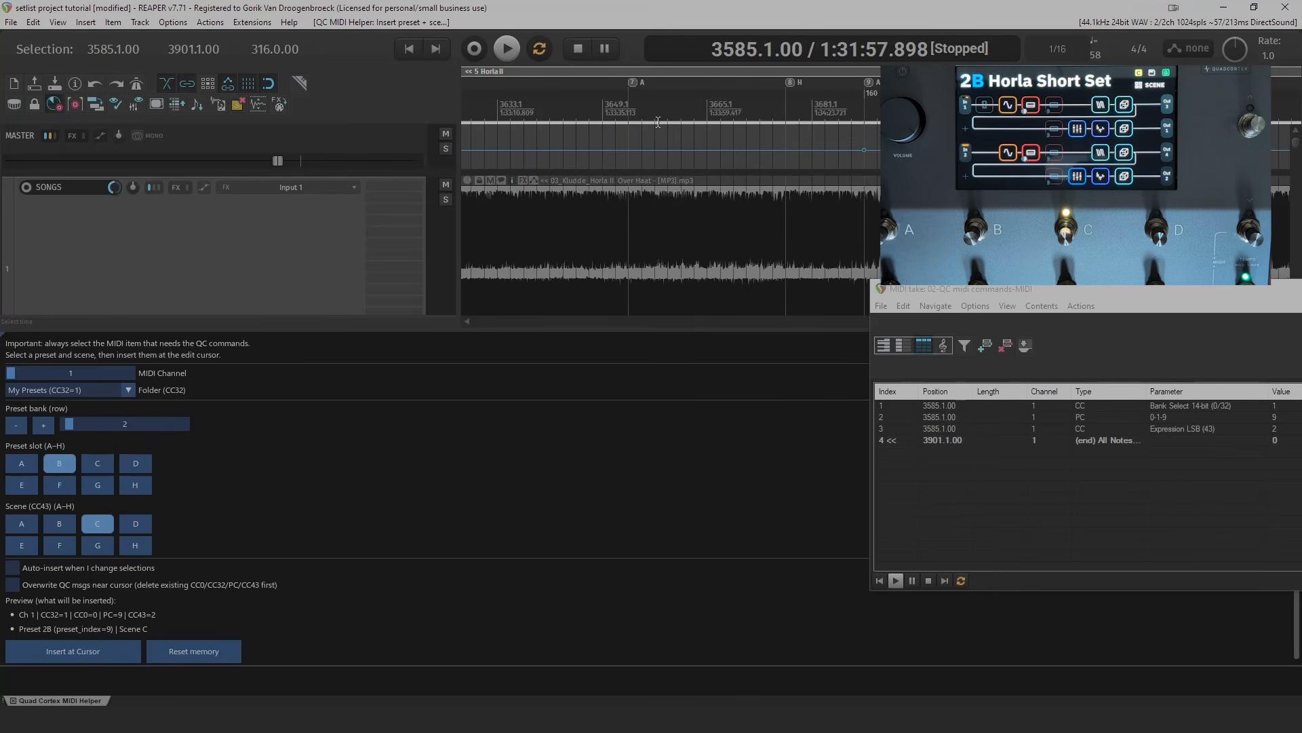
- Insert scene A of preset 2B at marker A, 3653.1.00, and test the change by playing from just before it
{"action": "scroll", "coordinate": [661, 129], "scroll_direction": "up", "scroll_amount": 2}
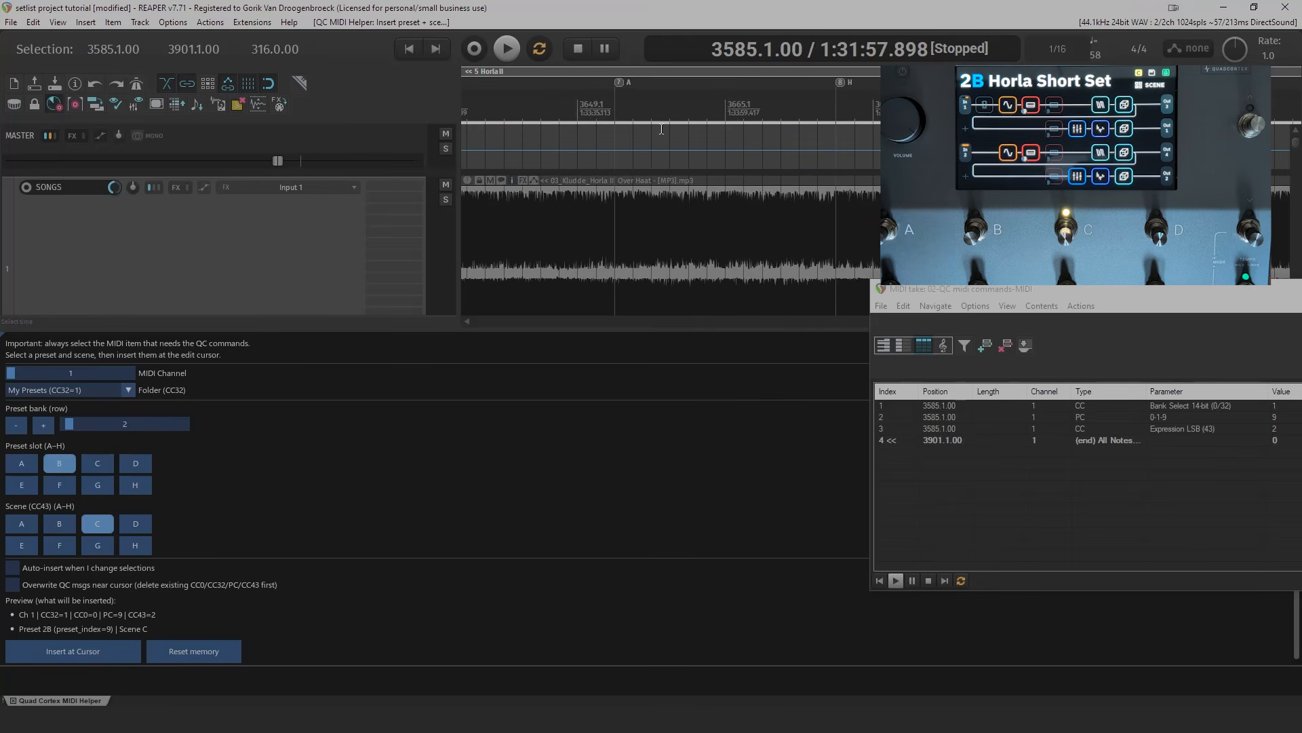
{"action": "left_click", "coordinate": [615, 105]}
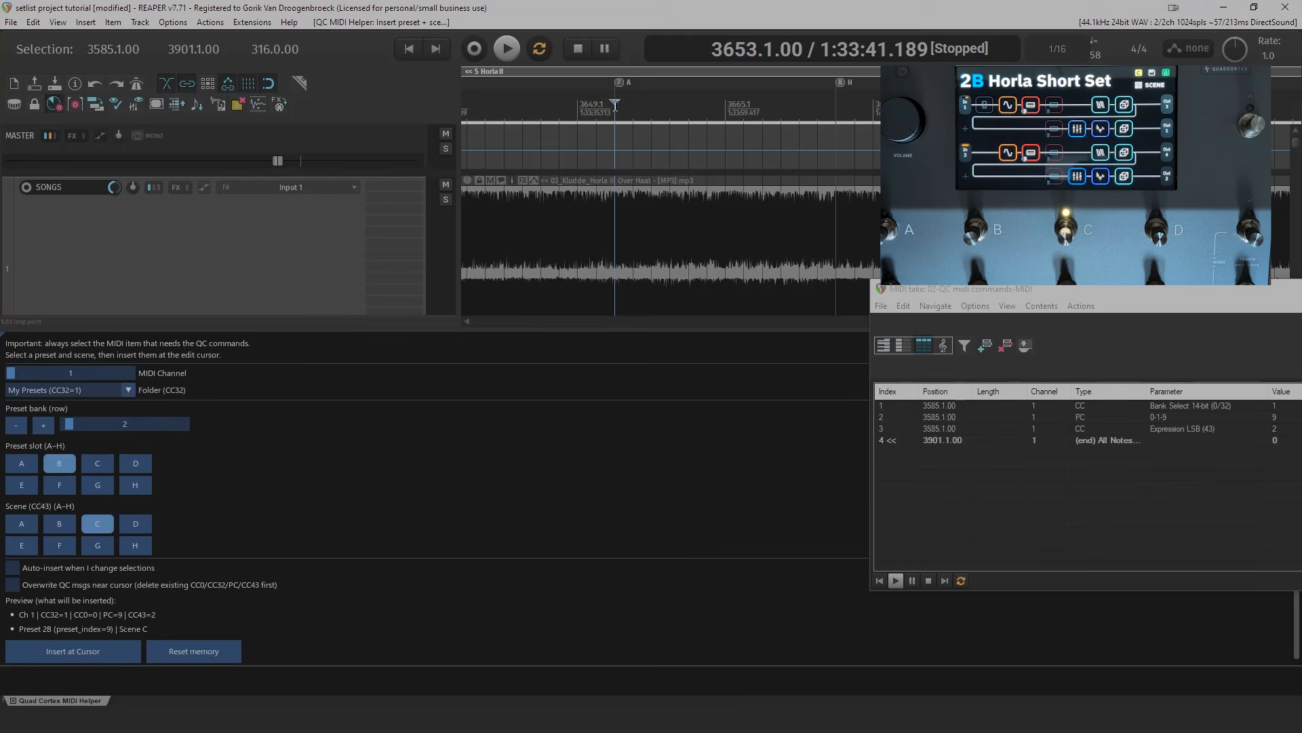
{"action": "left_click", "coordinate": [26, 525]}
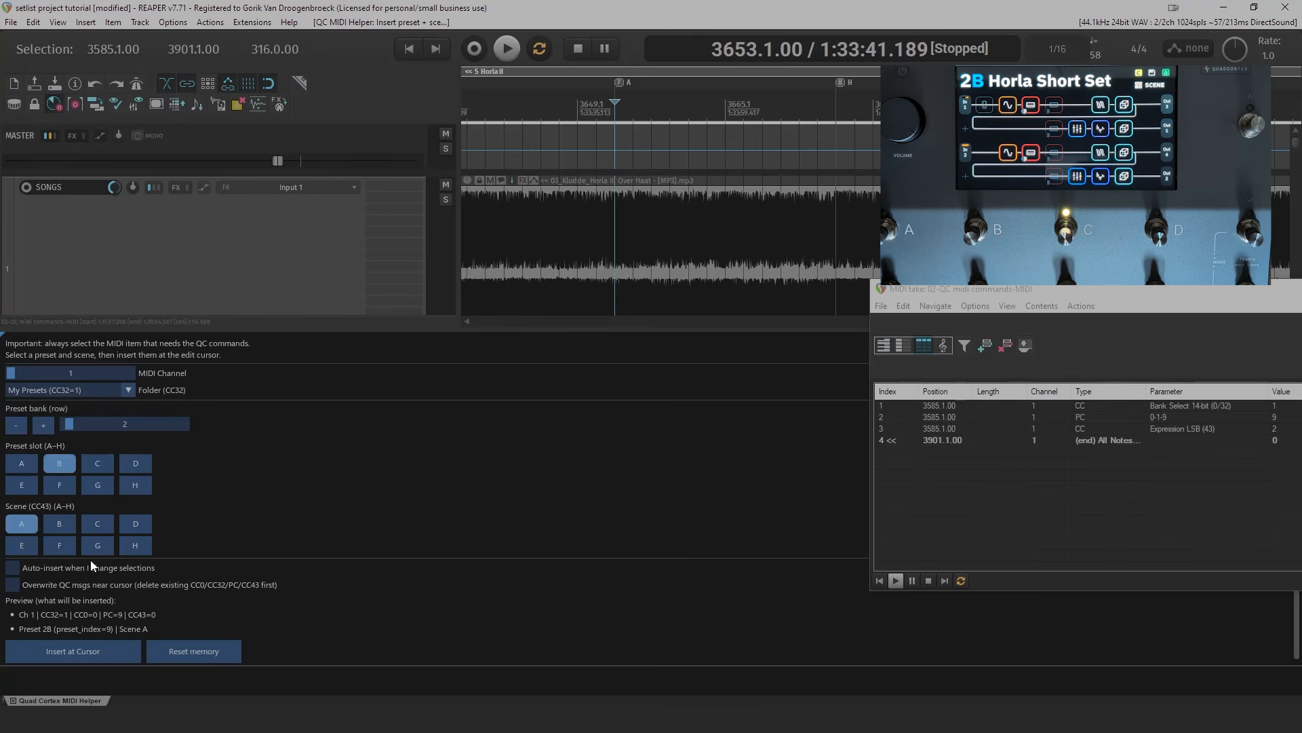
{"action": "left_click", "coordinate": [83, 653]}
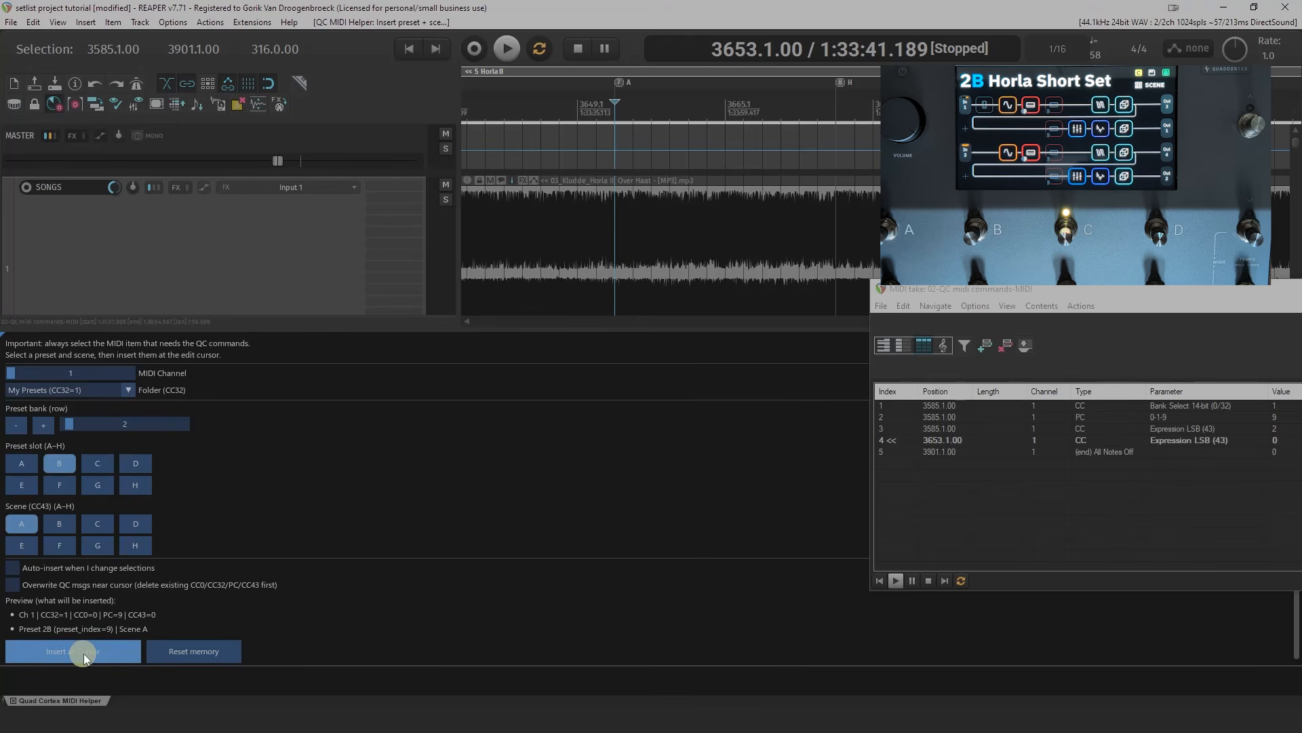
{"action": "left_click", "coordinate": [596, 110]}
{"action": "key", "text": "space"}
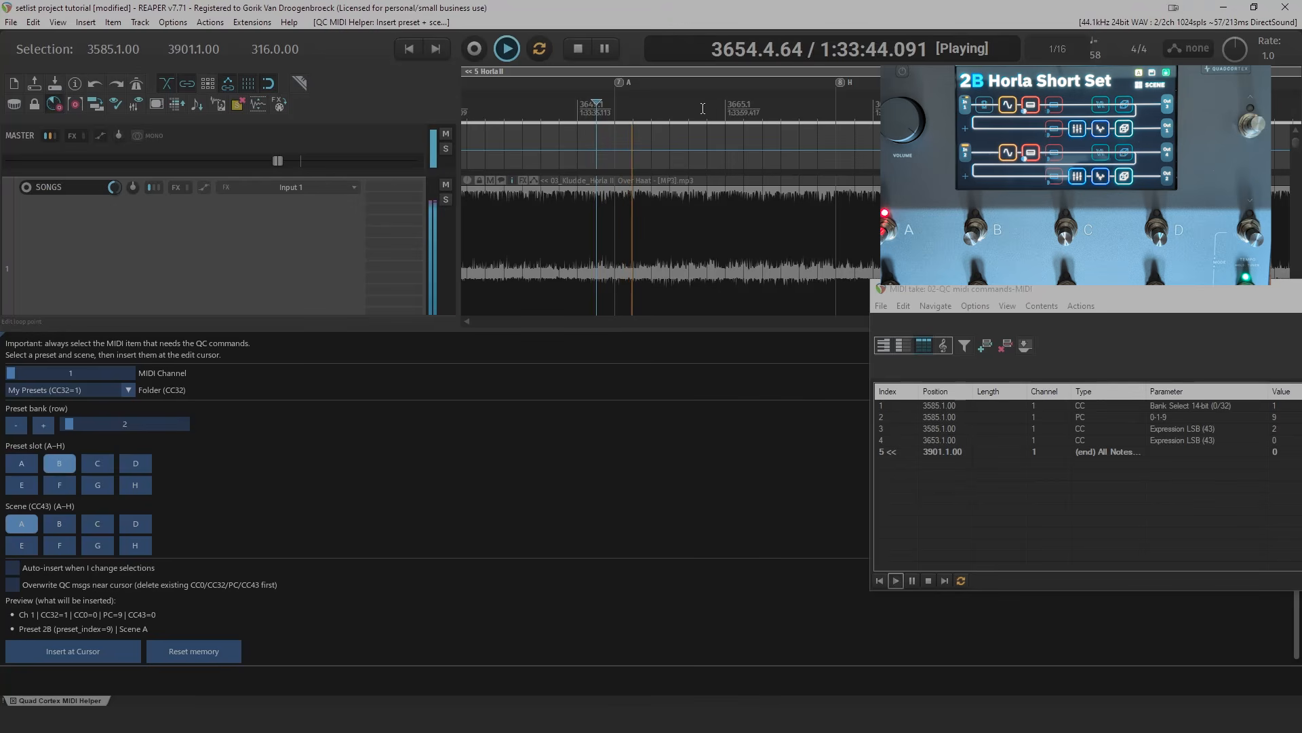
{"action": "key", "text": "space"}
- Enable auto-insert on selection changes and insert scene H at marker H, 3677.1.00
{"action": "key", "text": "8"}
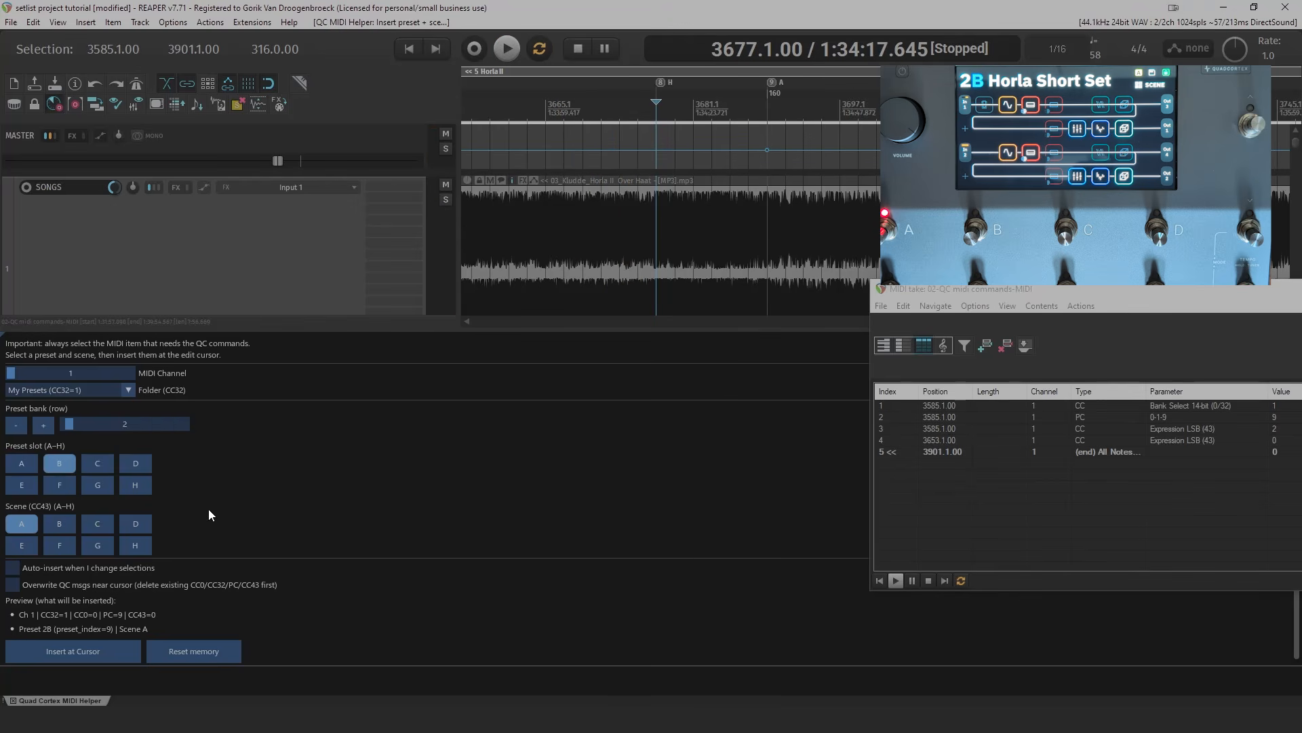
{"action": "left_click", "coordinate": [14, 569]}
{"action": "left_click", "coordinate": [657, 117]}
{"action": "left_click", "coordinate": [130, 546]}
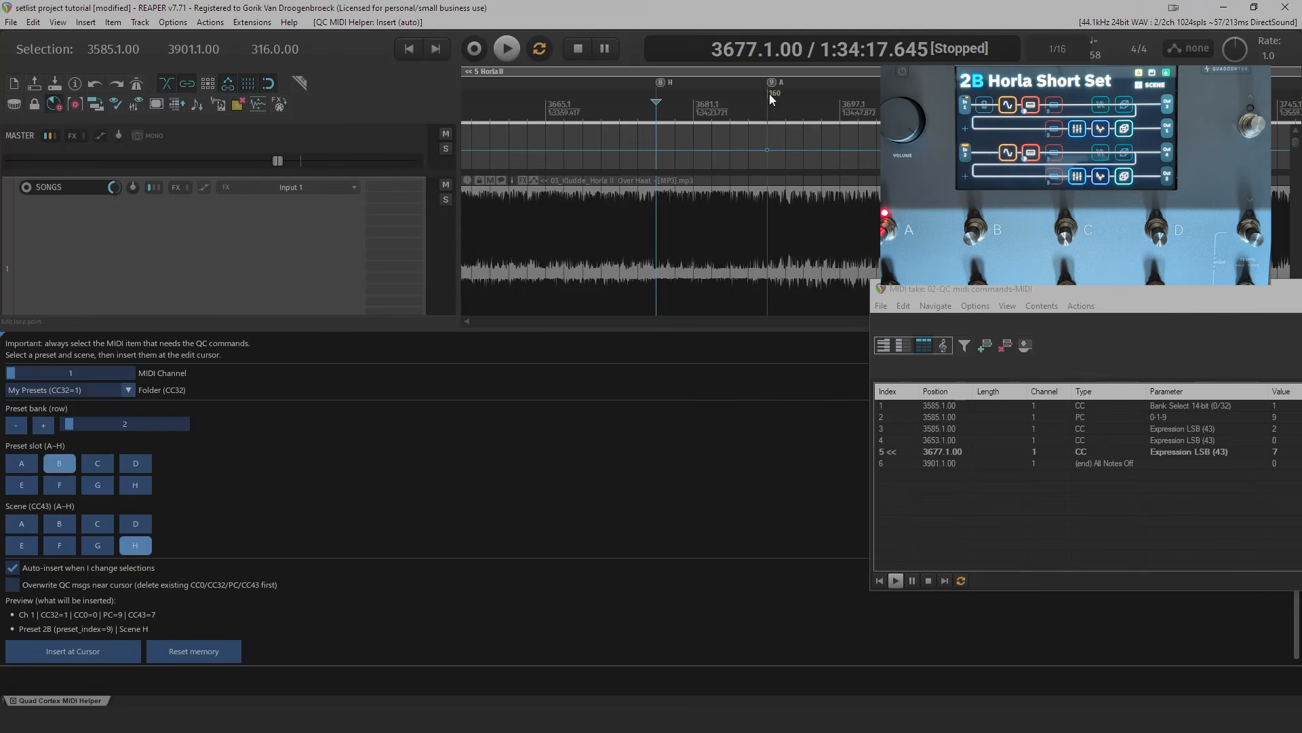
- Play from 3675.1.00 through marker H to check the scene H change on the Quad Cortex
{"action": "left_click", "coordinate": [637, 112]}
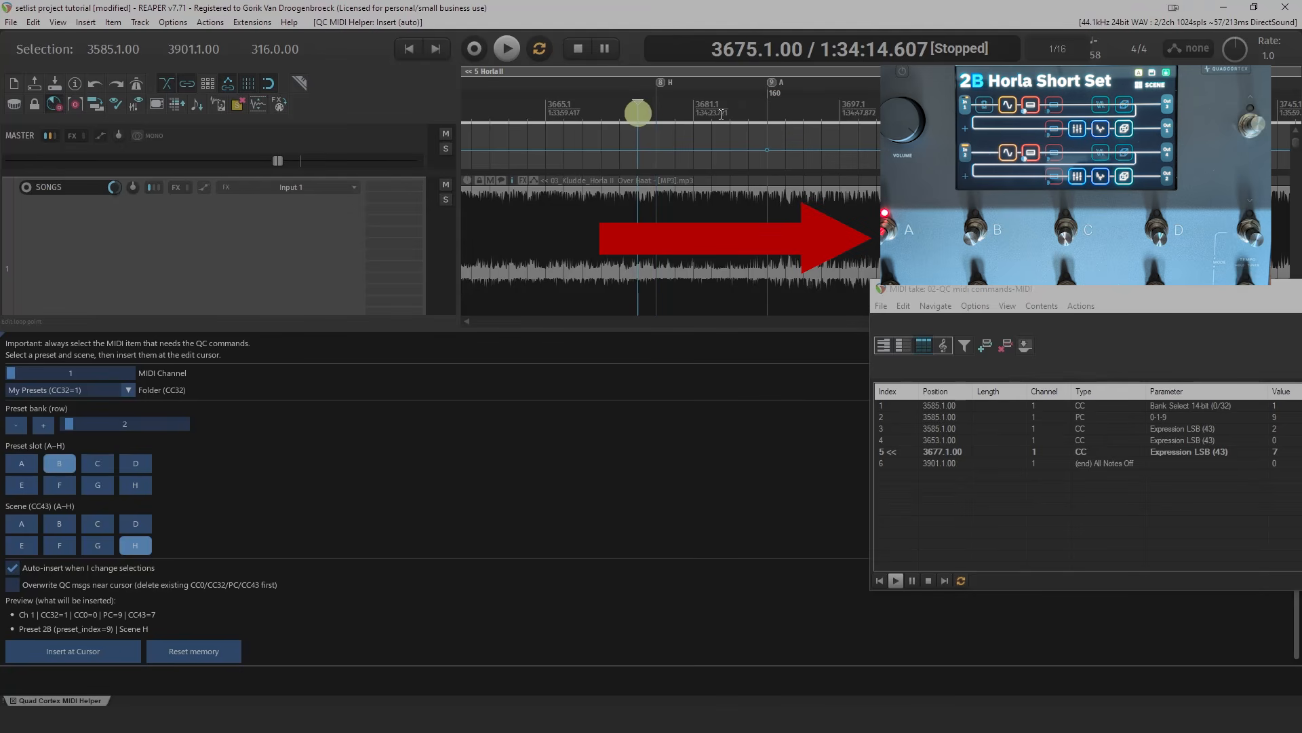
{"action": "key", "text": "space"}
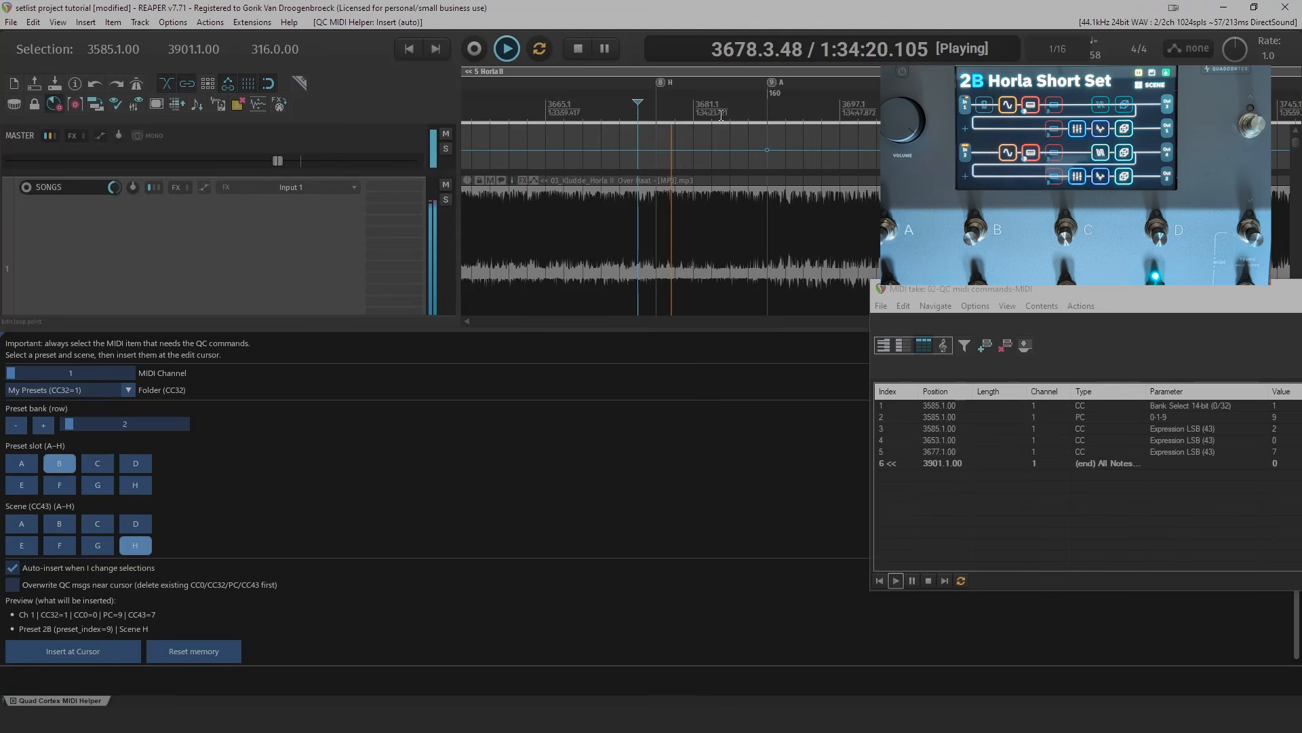
{"action": "key", "text": "space"}
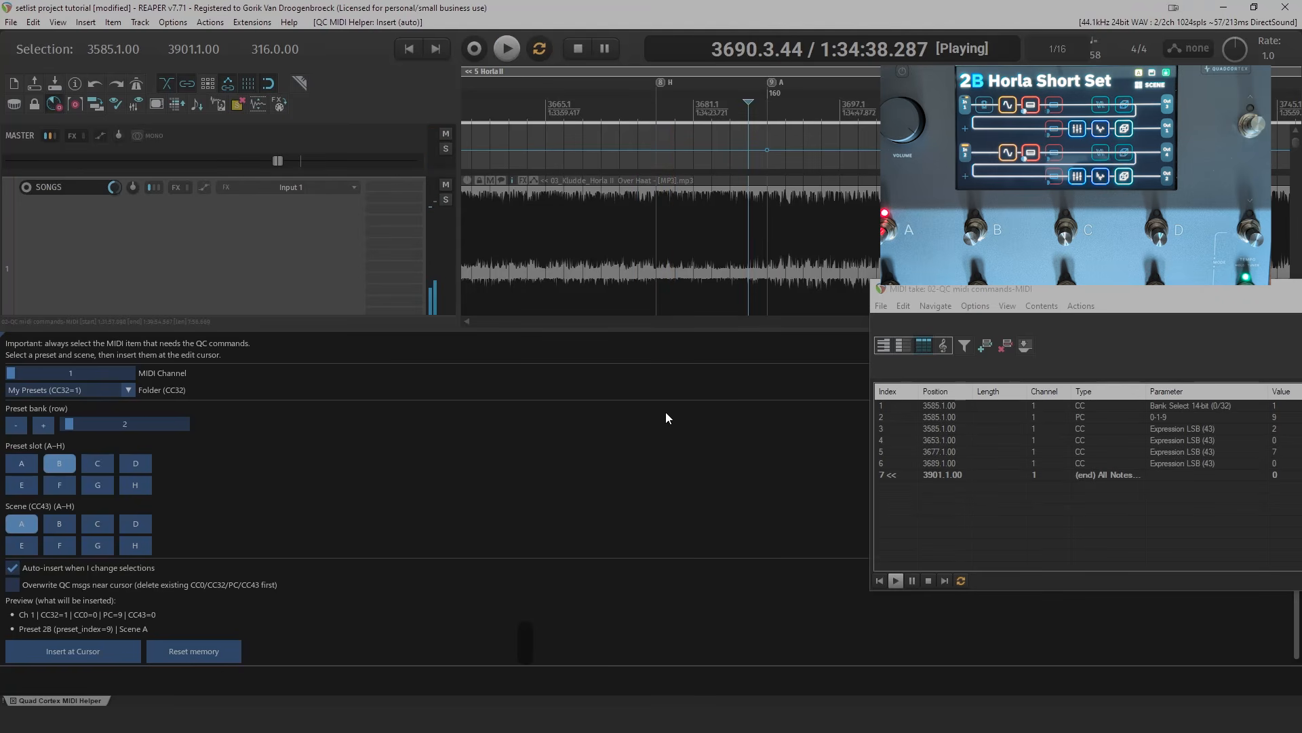